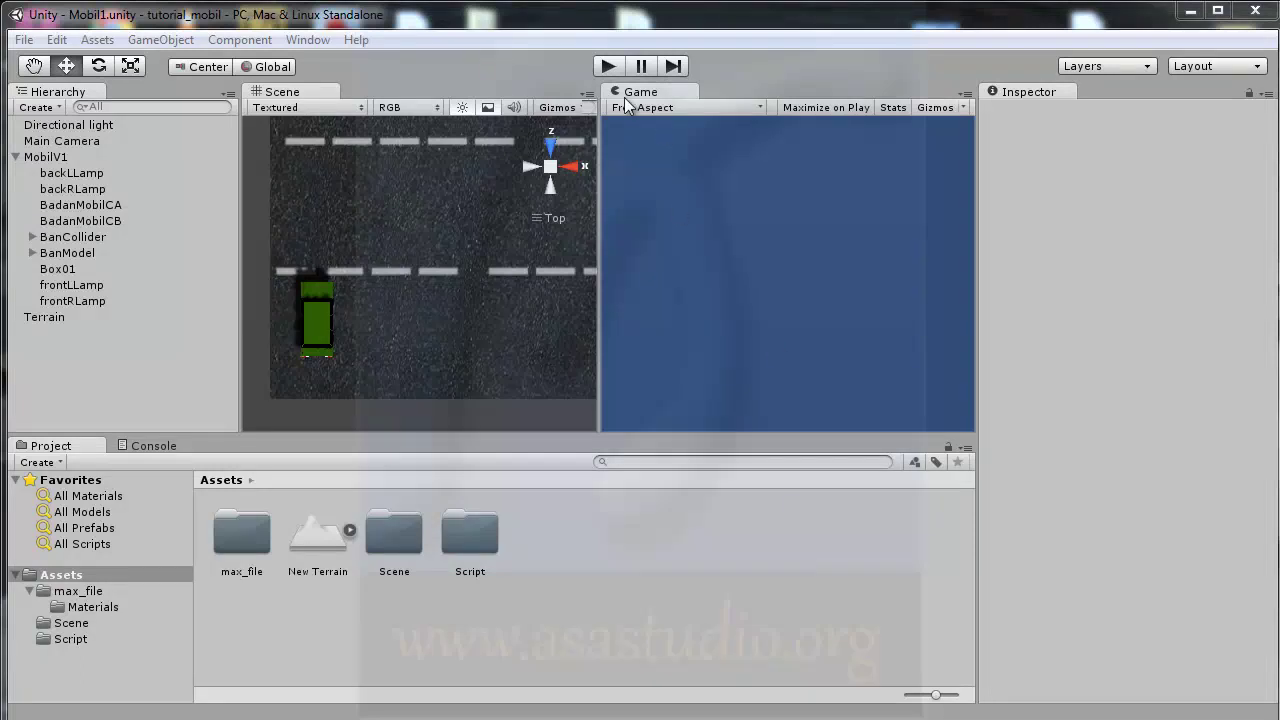
# Step: Test-drive the car in play mode, steering left and right, then stop
pyautogui.click(609, 66)
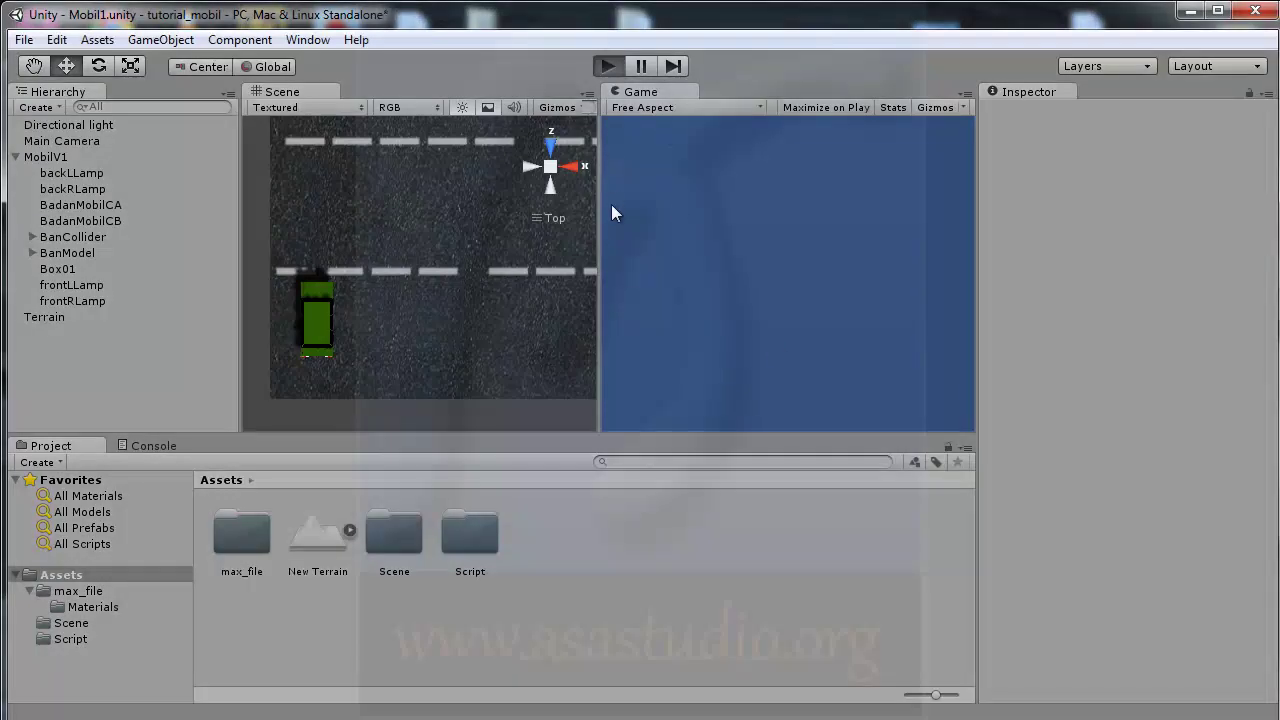
pyautogui.press('Up')
pyautogui.press('Left')
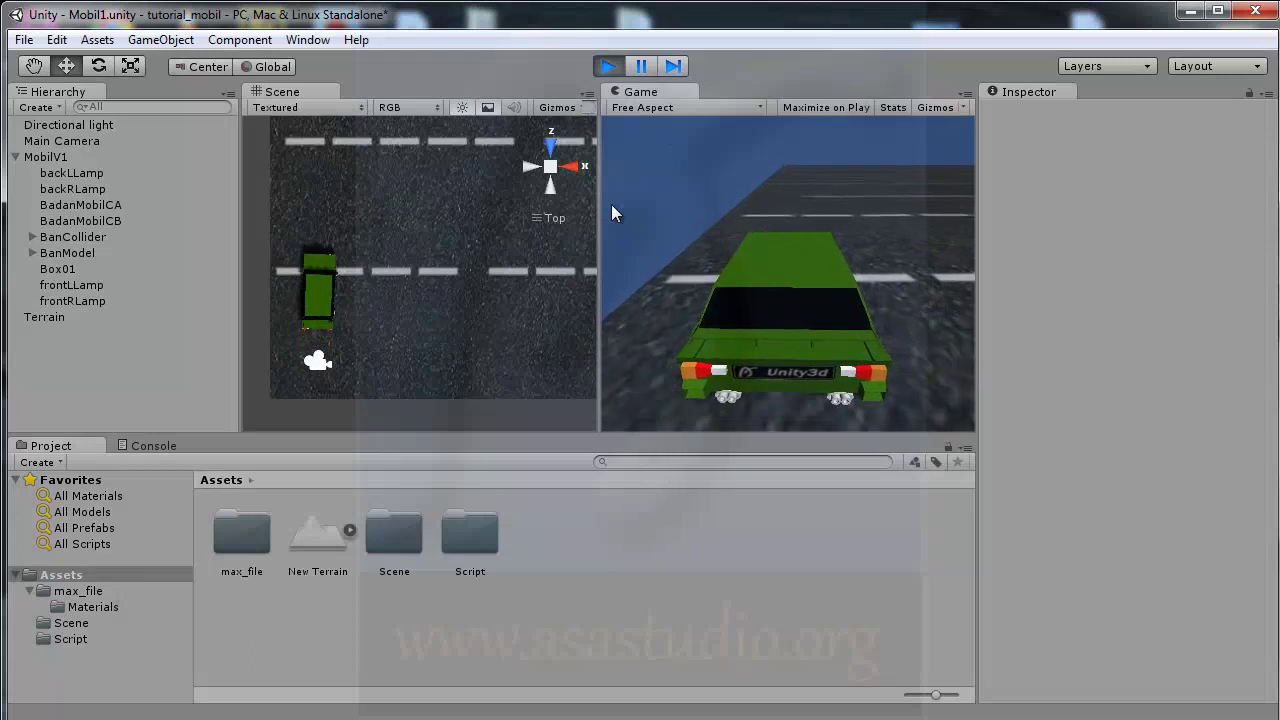
pyautogui.press('Right')
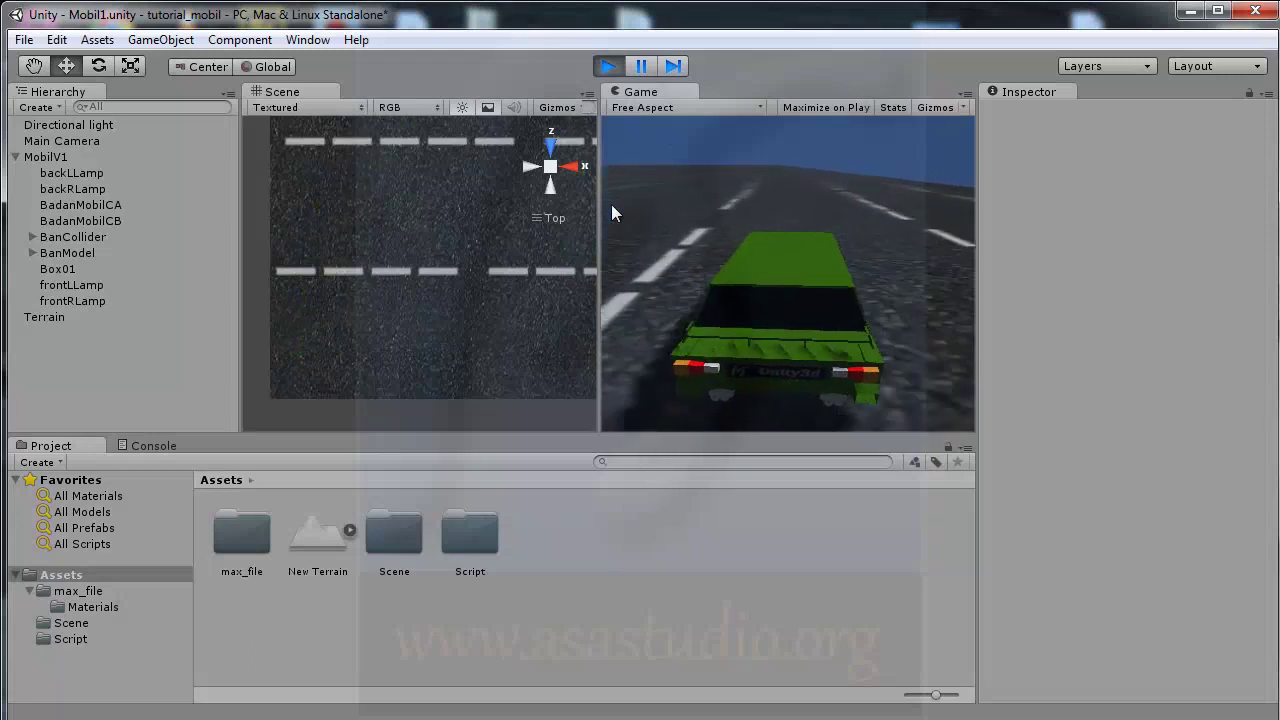
pyautogui.press('Left')
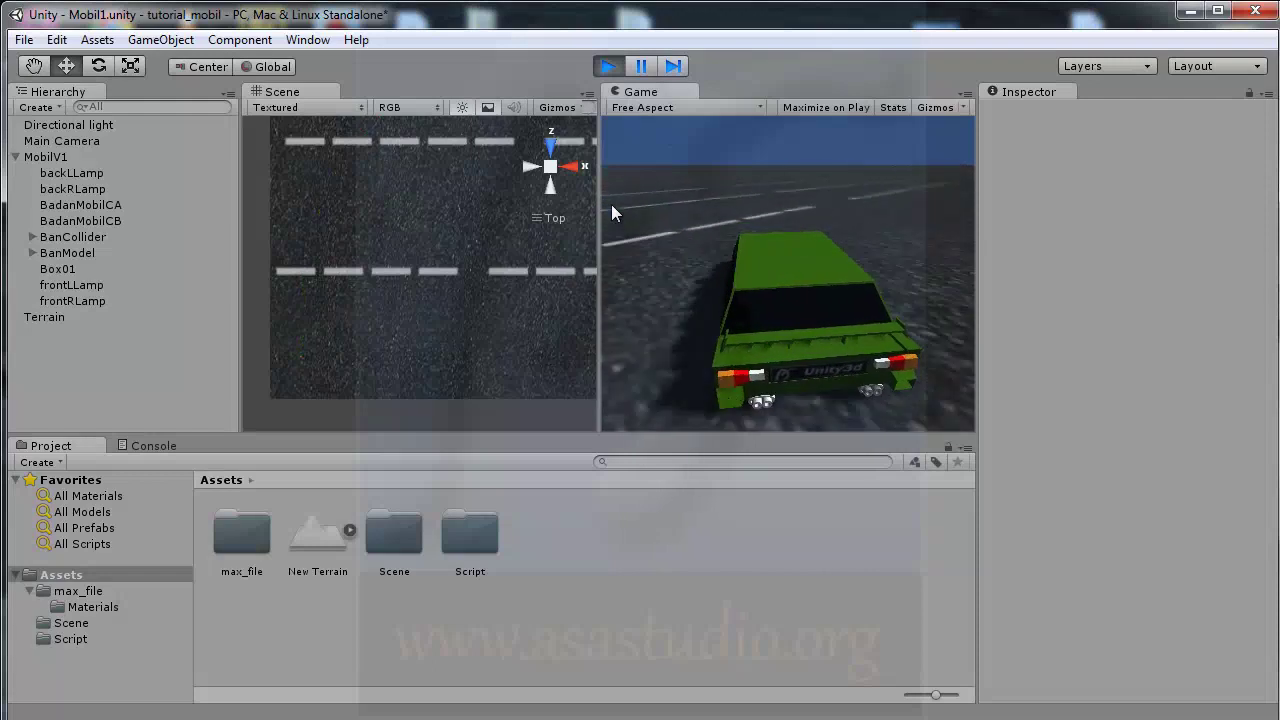
pyautogui.press('Right')
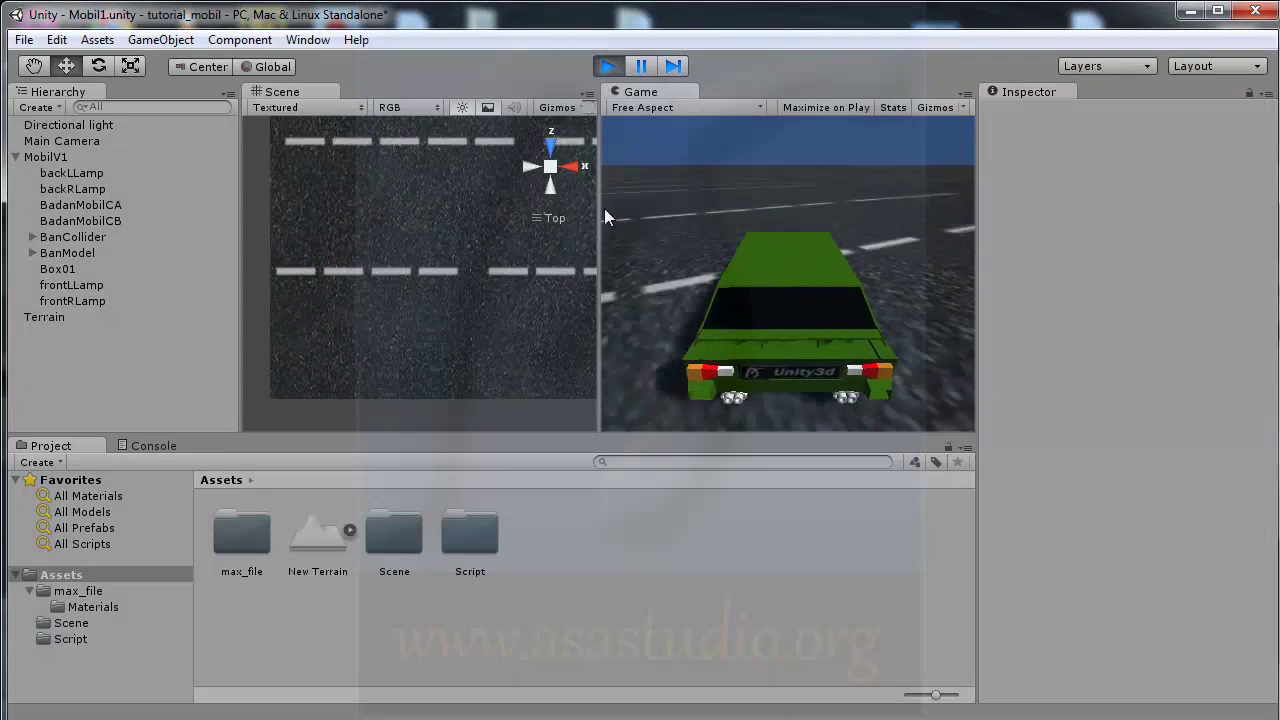
pyautogui.click(609, 66)
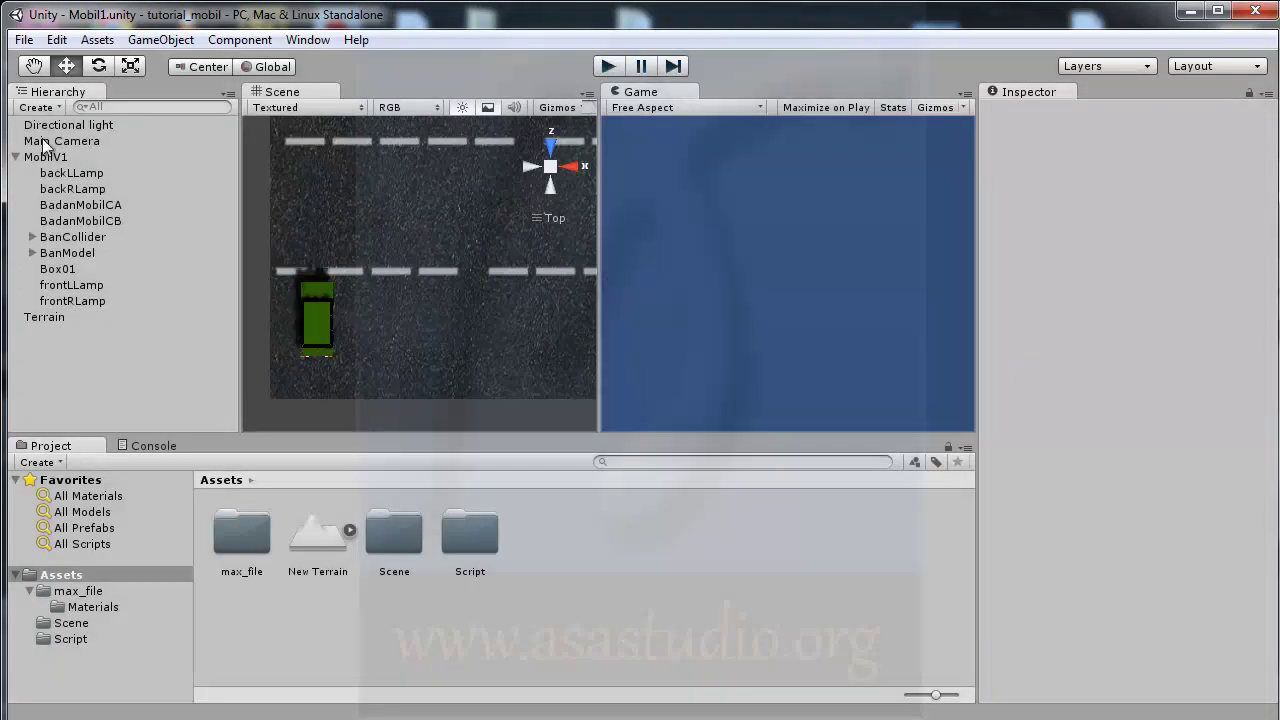
# Step: Set the Main Camera's Kamera script Height to 0.6
pyautogui.click(45, 141)
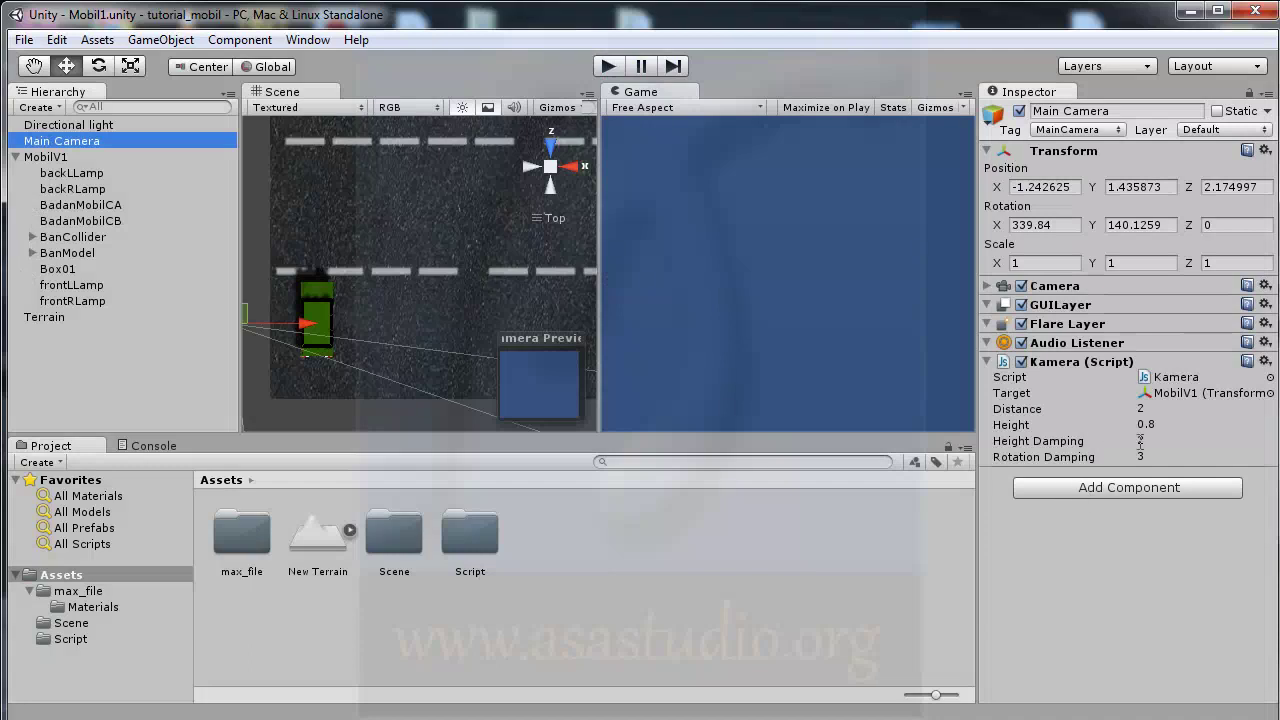
pyautogui.click(1160, 423)
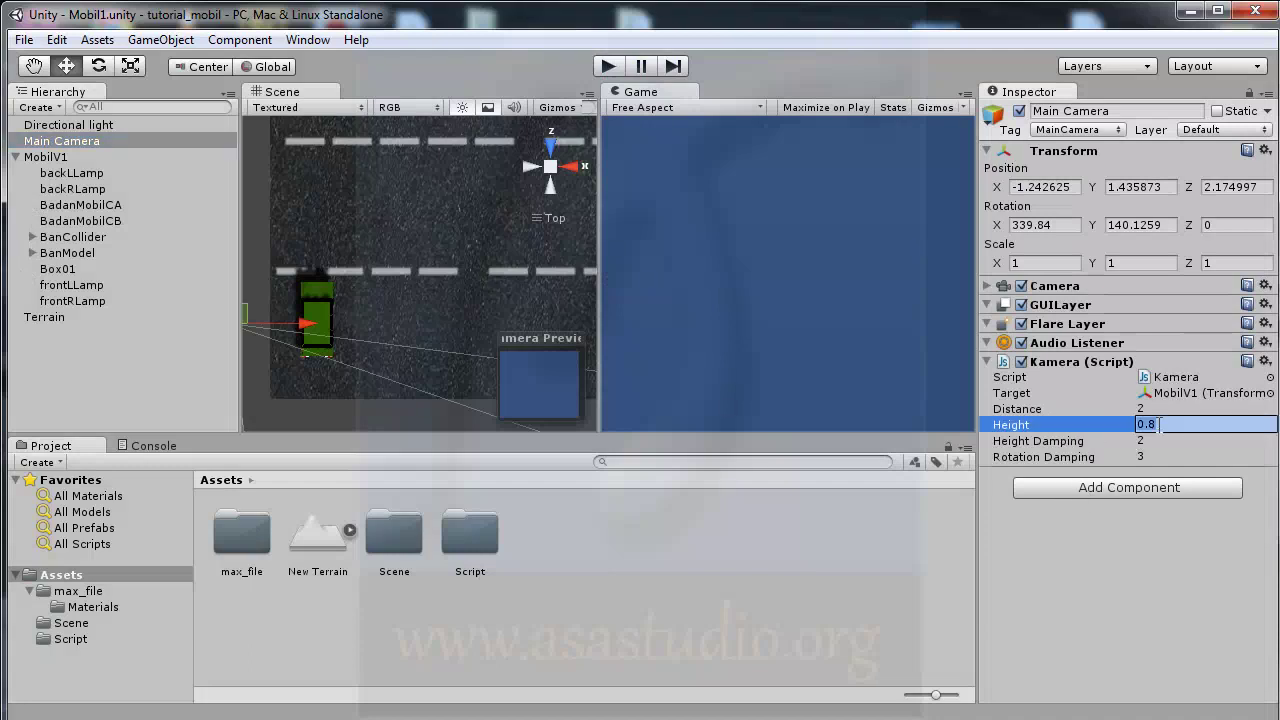
pyautogui.doubleClick(1166, 427)
pyautogui.write('0.6')
# Step: Play again to check the 0.6 follow height while driving forward and right, then stop
pyautogui.click(608, 66)
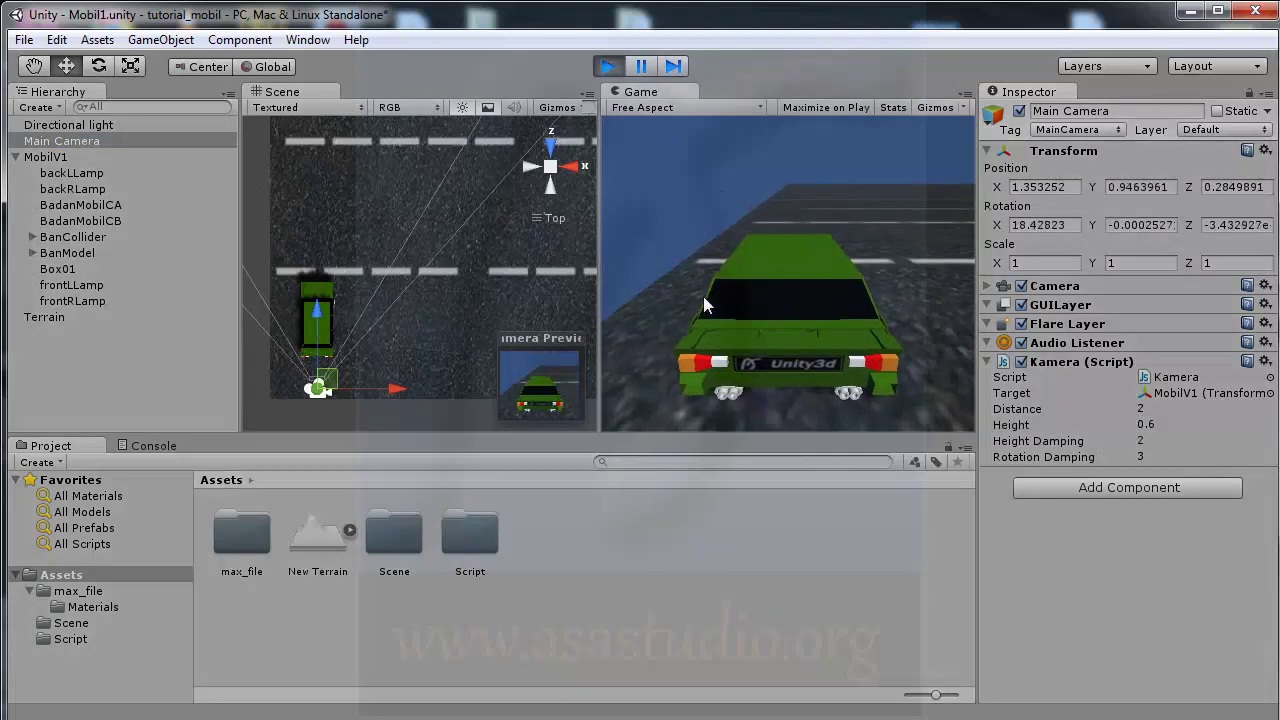
pyautogui.press('Up')
pyautogui.press('Right')
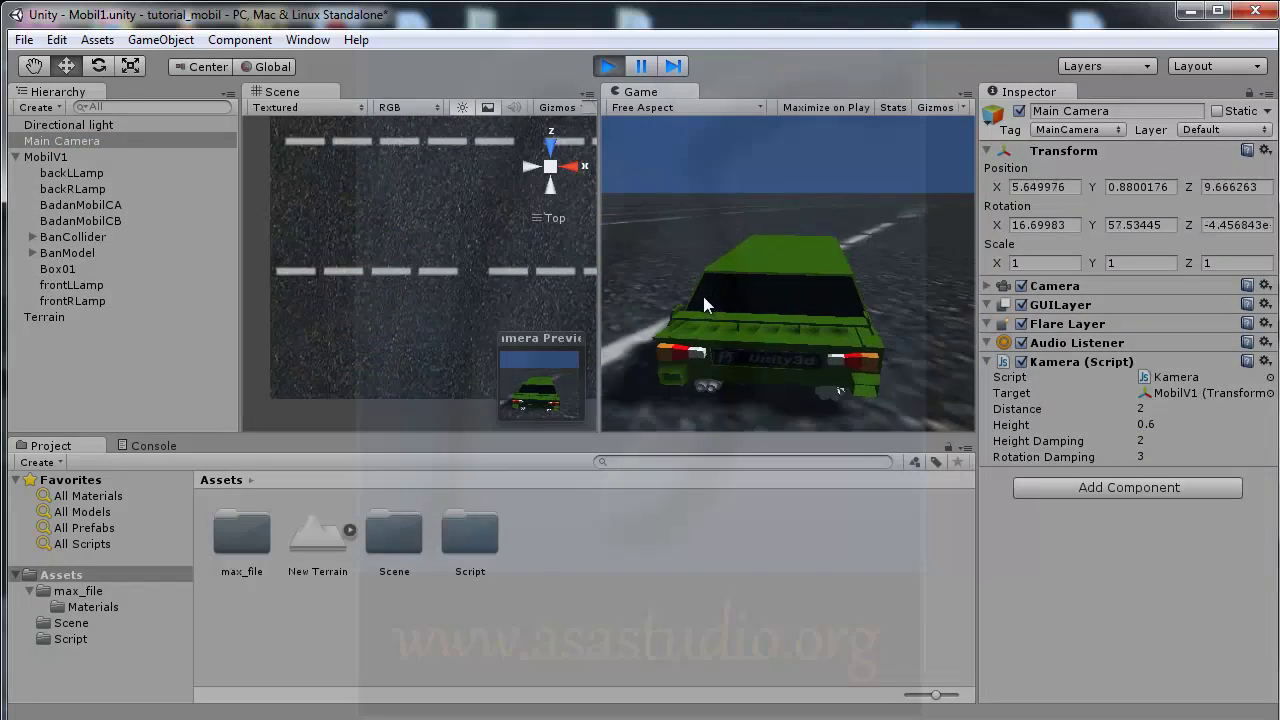
pyautogui.click(610, 67)
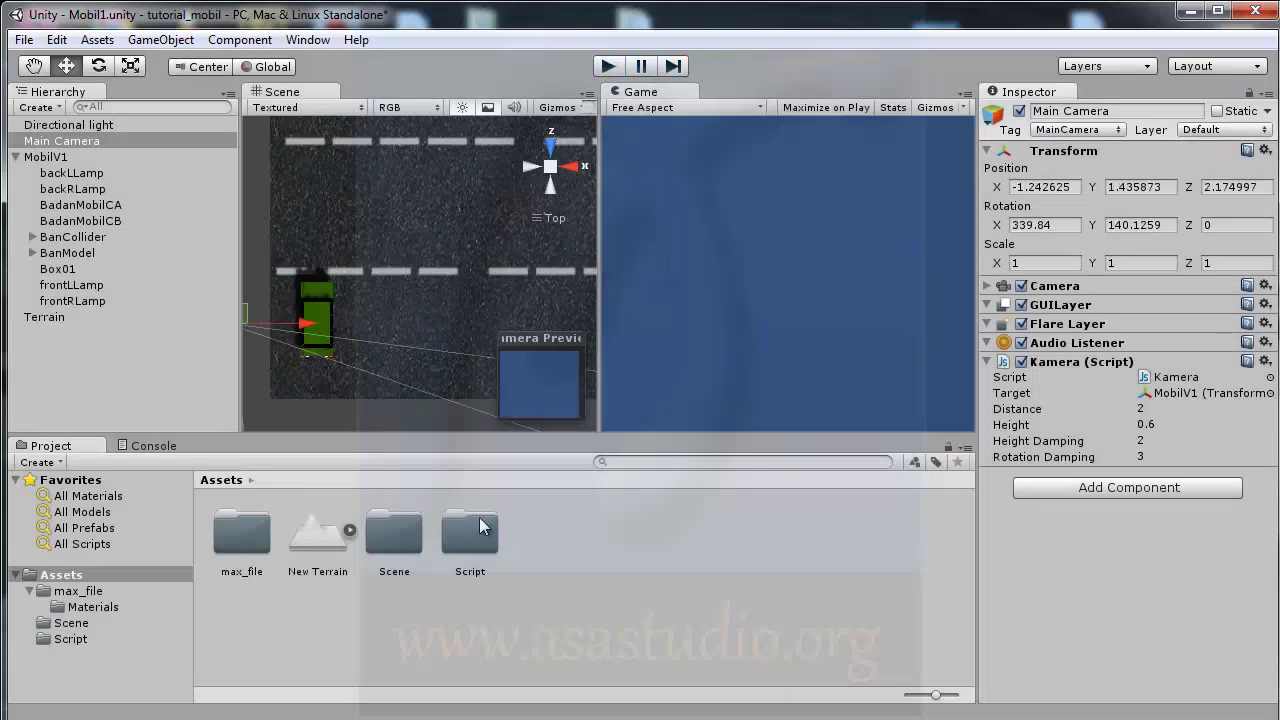
# Step: Create a folder named Material in Assets, alongside max_file, Scene and Script
pyautogui.click(52, 577)
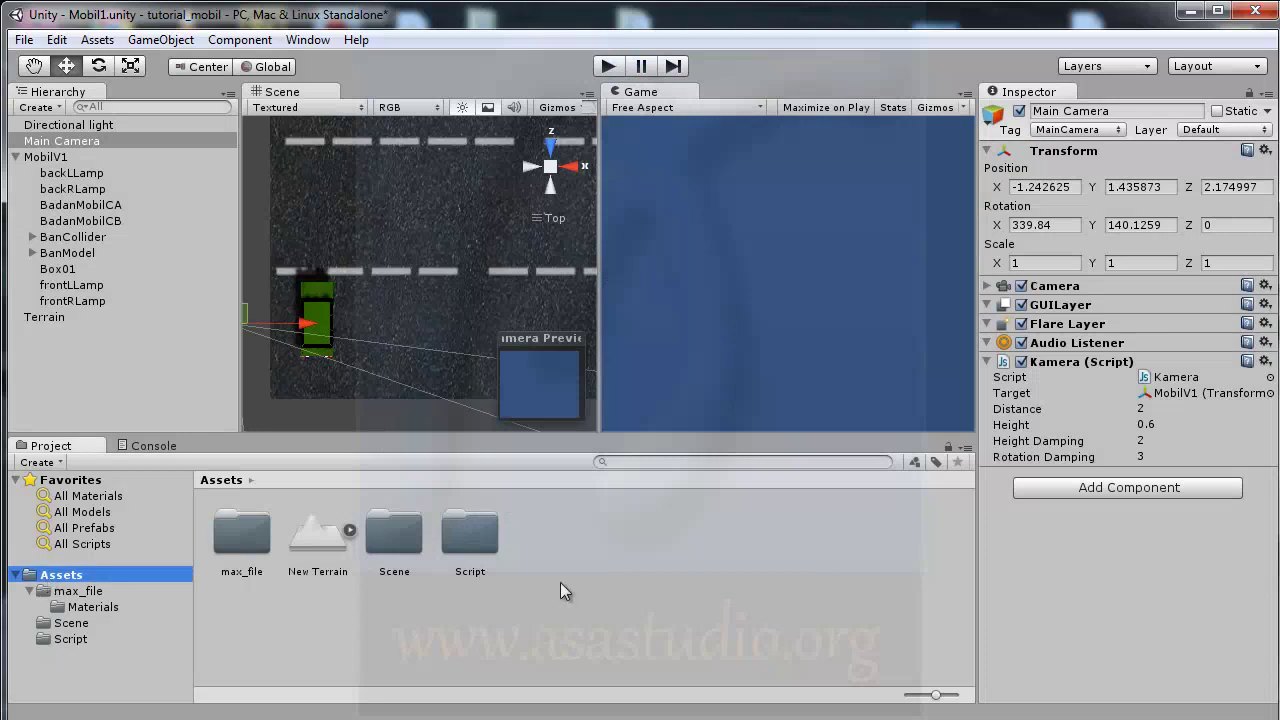
pyautogui.rightClick(595, 573)
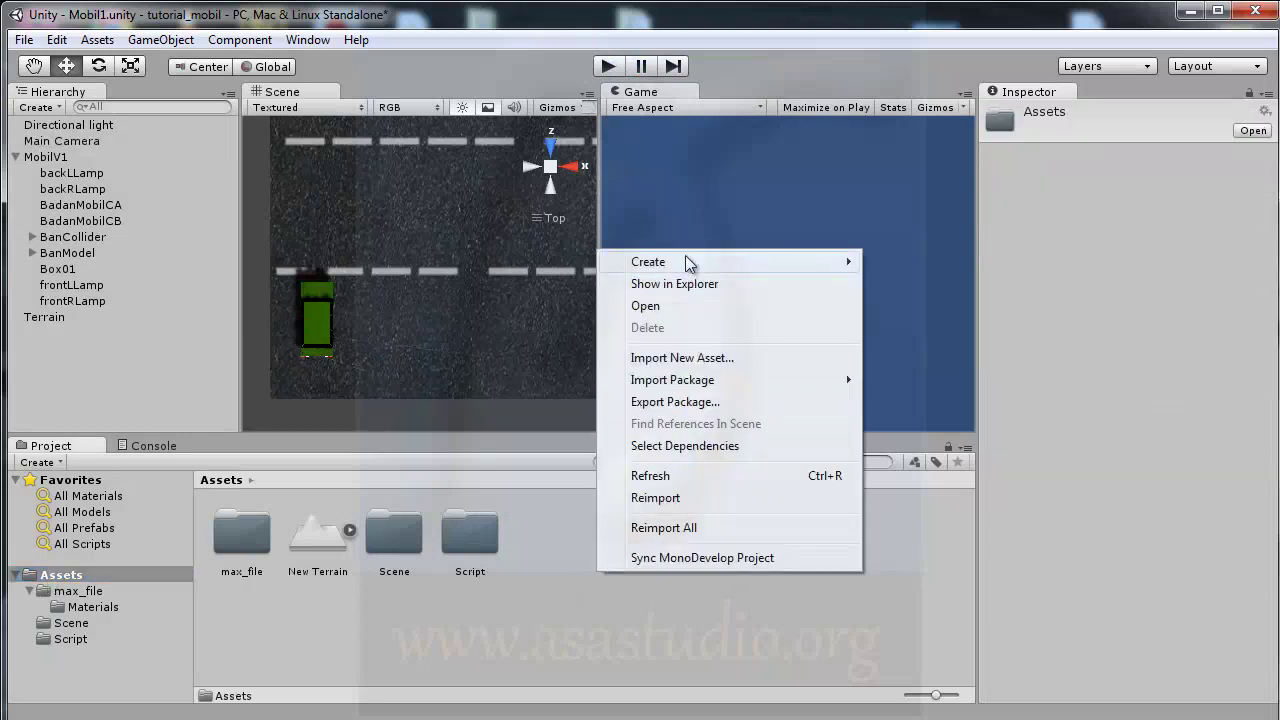
pyautogui.moveTo(686, 263)
pyautogui.click(925, 262)
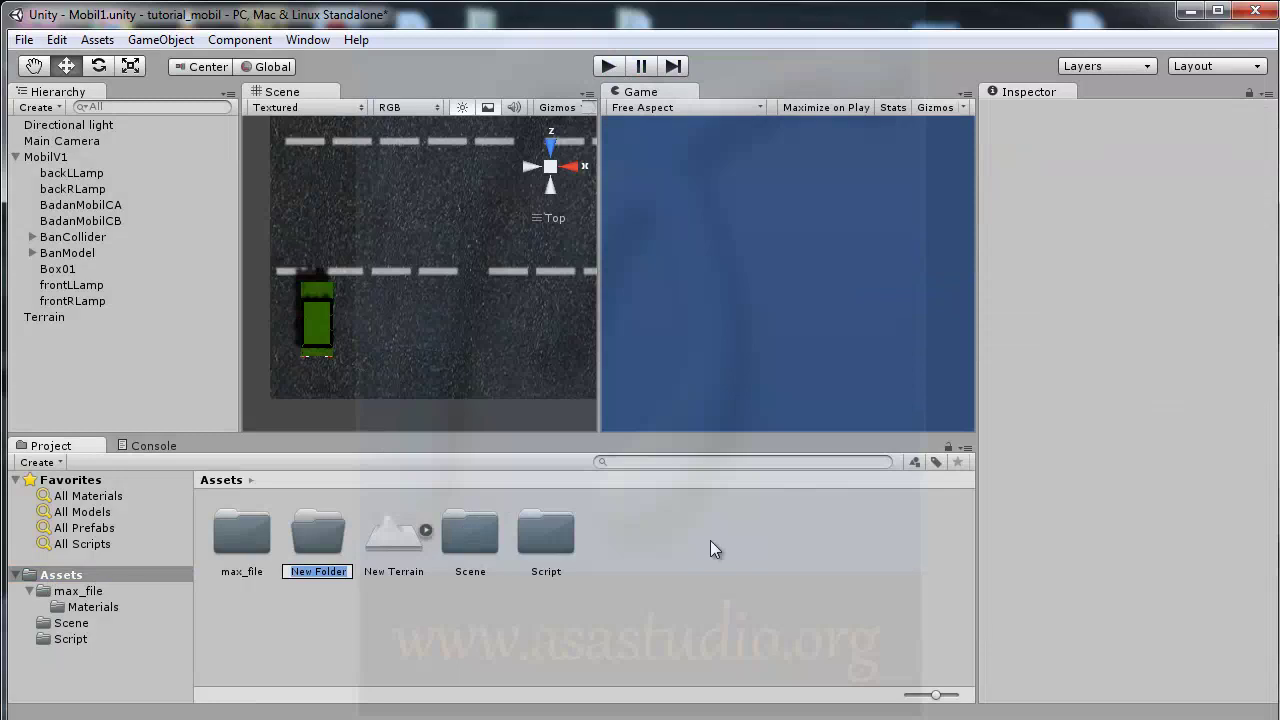
pyautogui.write('Material')
pyautogui.press('Return')
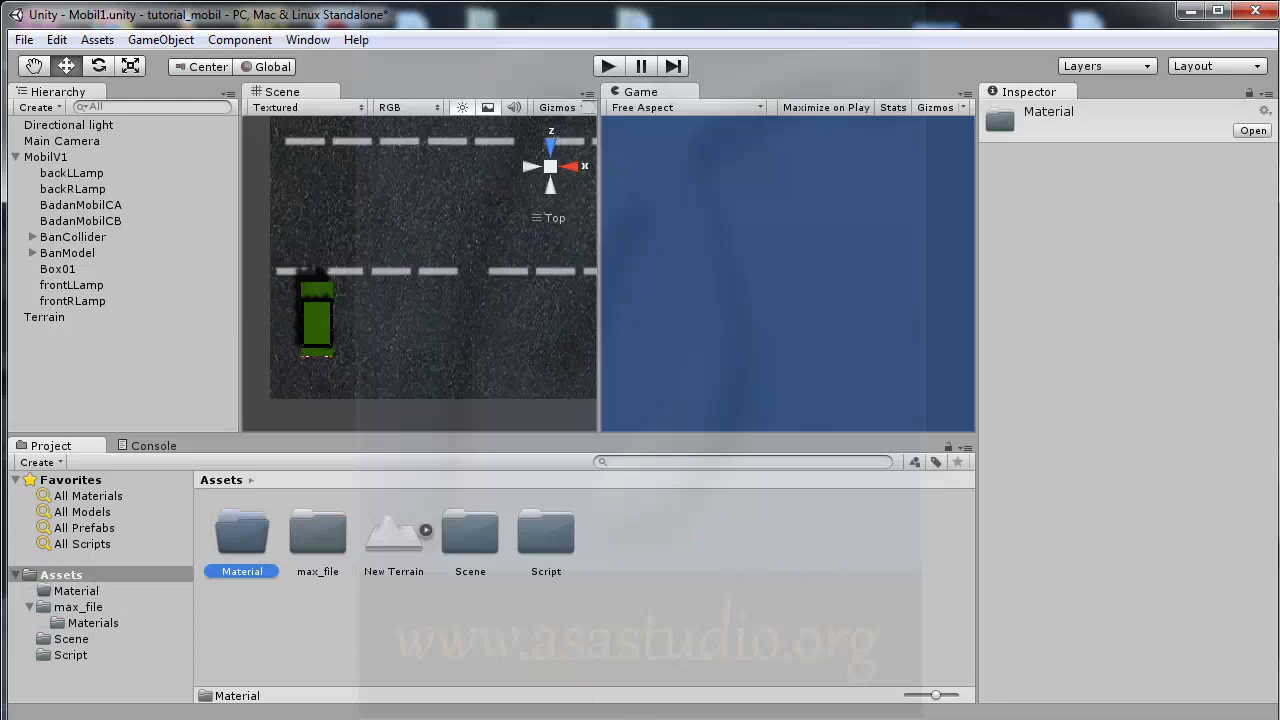
# Step: Bring up the Explorer window showing the langit cloud images and move it into view
pyautogui.moveTo(200, 716)
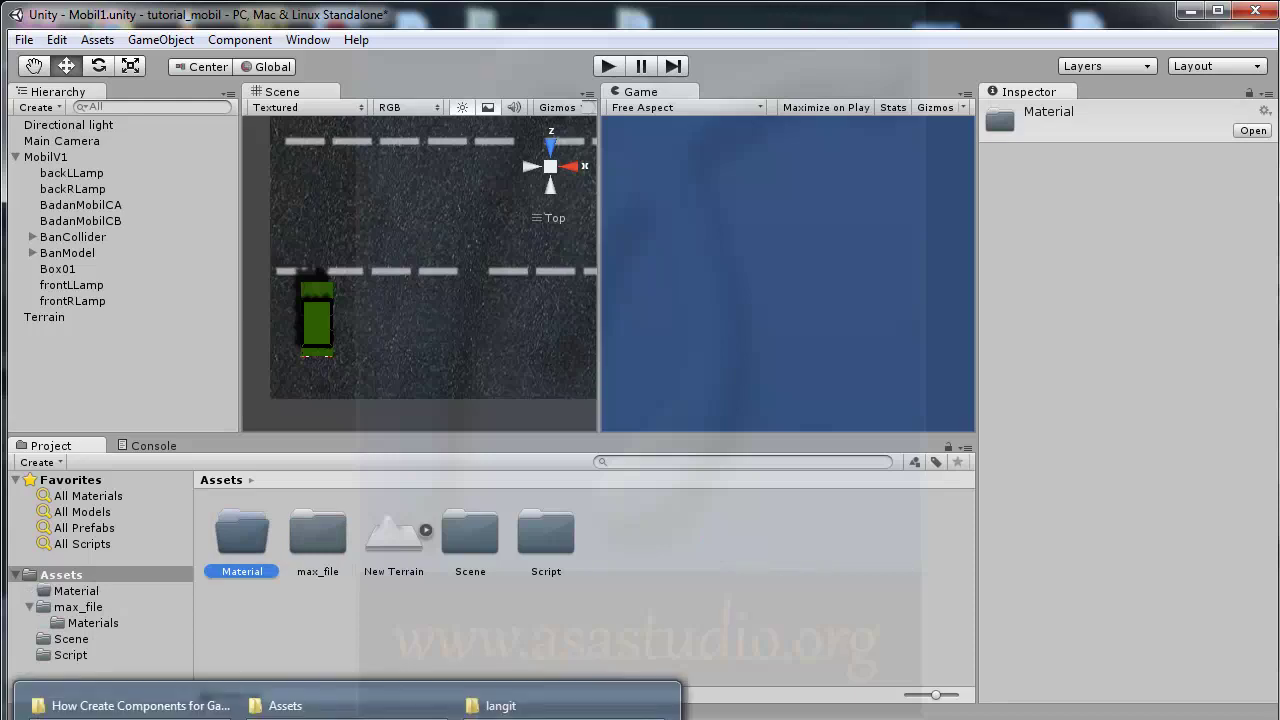
pyautogui.click(330, 705)
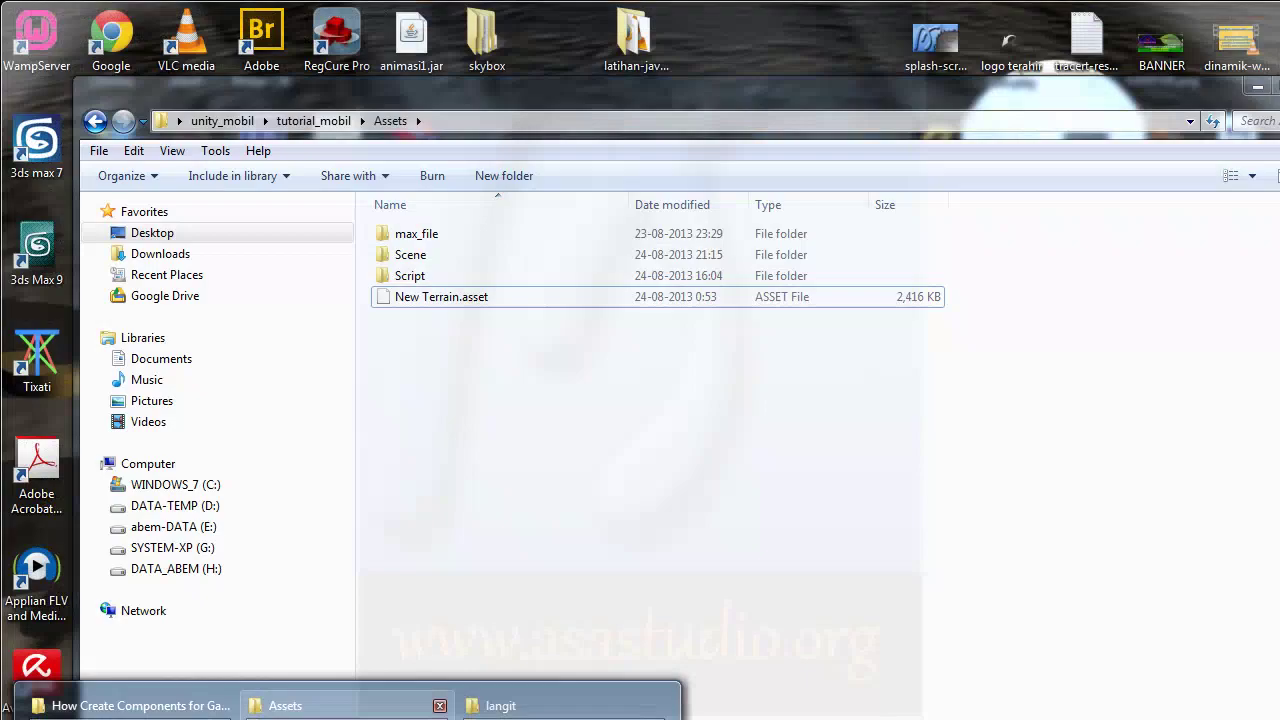
pyautogui.click(330, 705)
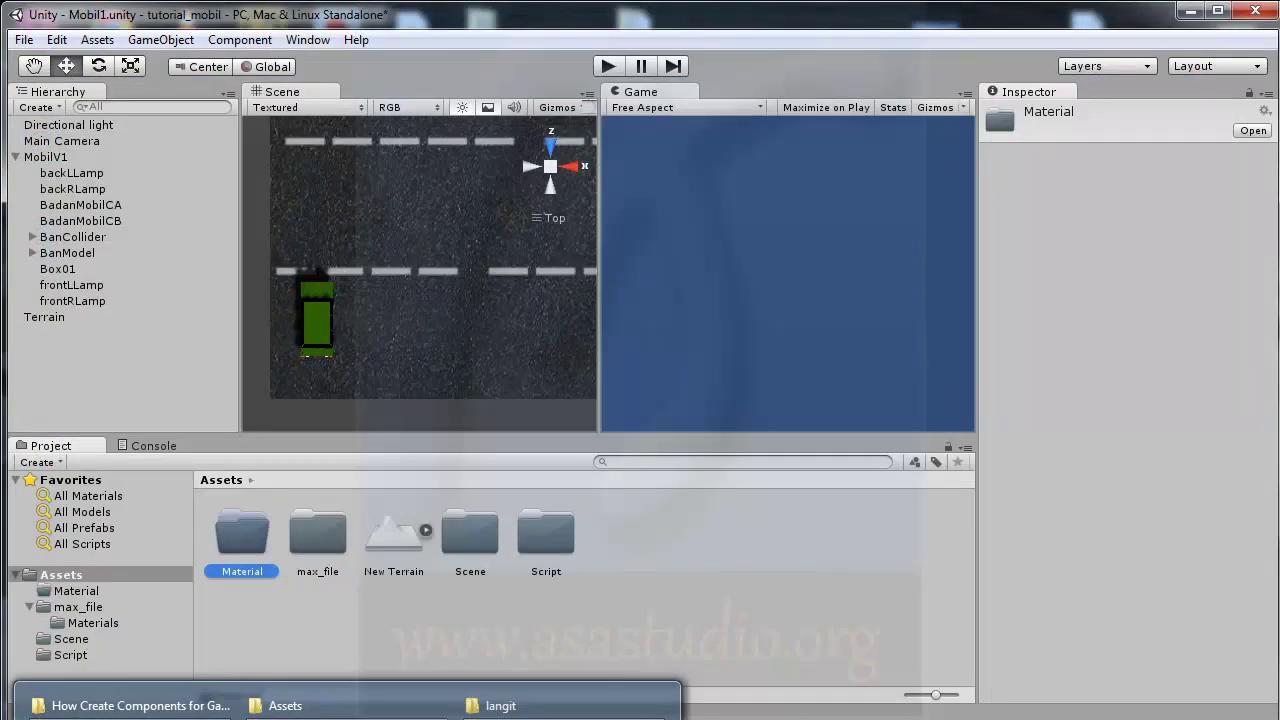
pyautogui.click(500, 705)
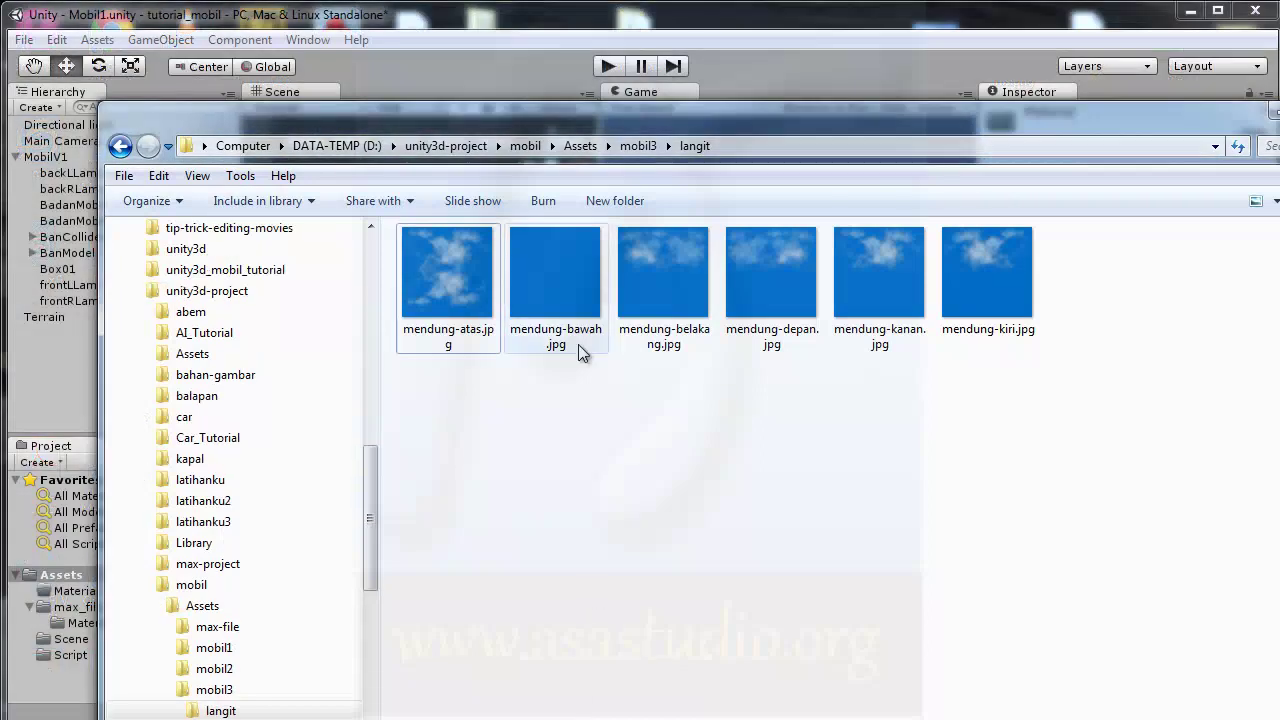
pyautogui.moveTo(580, 350)
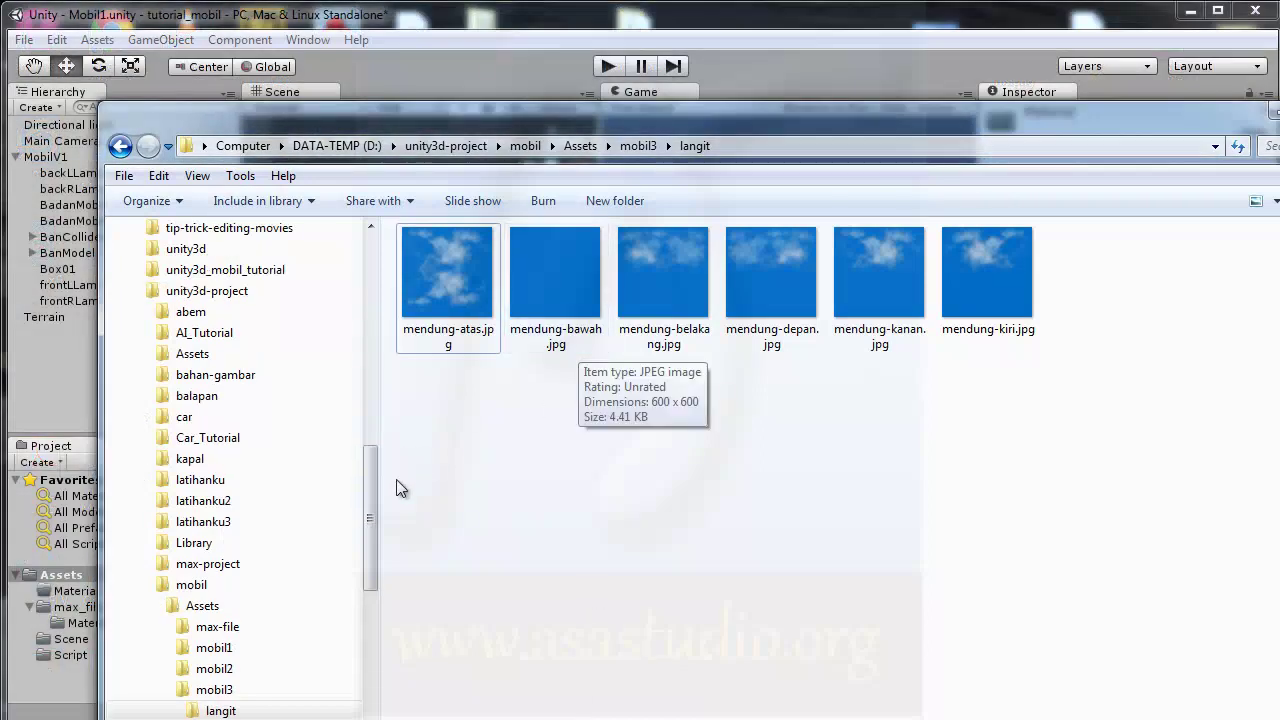
pyautogui.moveTo(375, 506); pyautogui.dragTo(373, 541)
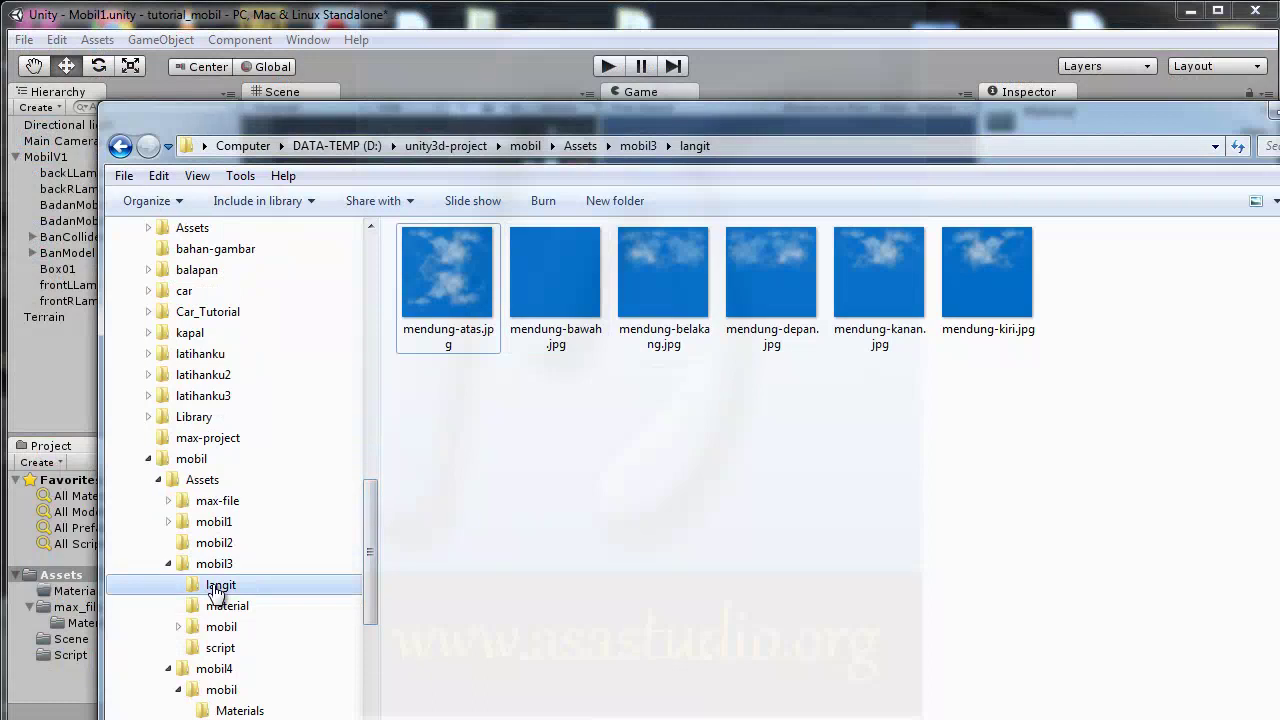
pyautogui.moveTo(448, 116); pyautogui.dragTo(418, 23)
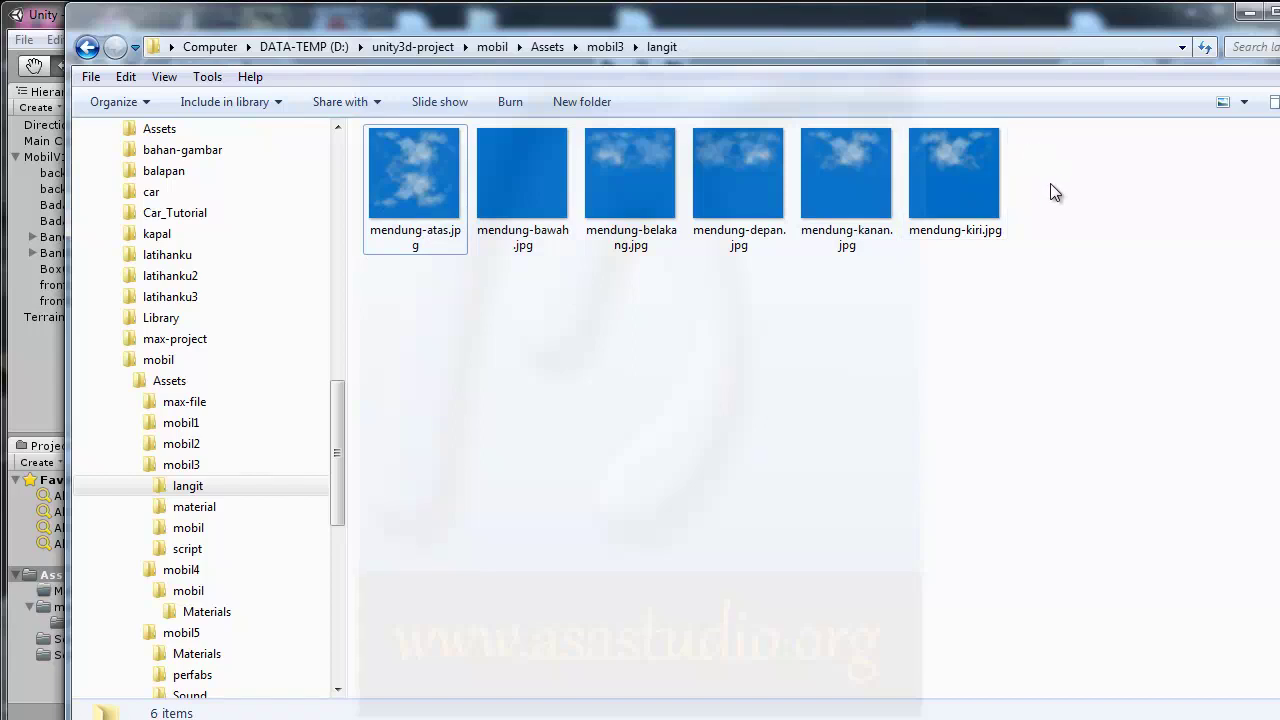
# Step: Select the six mendung images and copy the langit folder
pyautogui.moveTo(1053, 176); pyautogui.dragTo(400, 271)
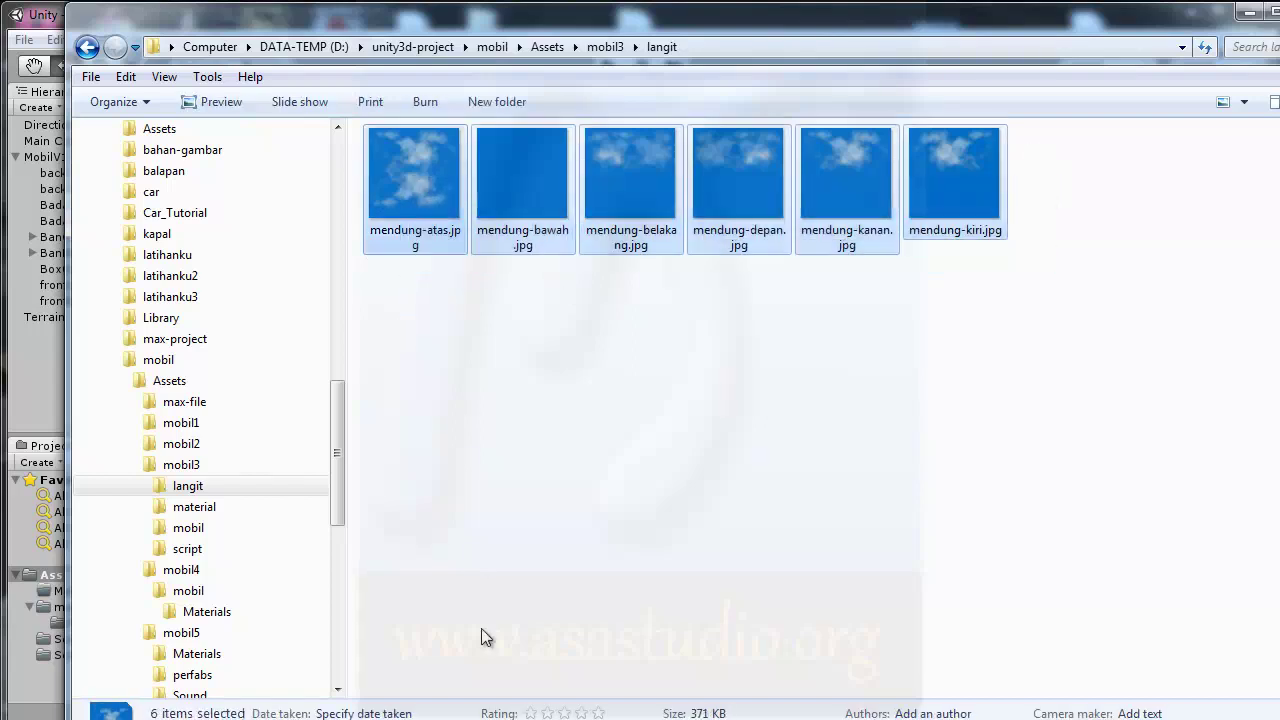
pyautogui.rightClick(173, 489)
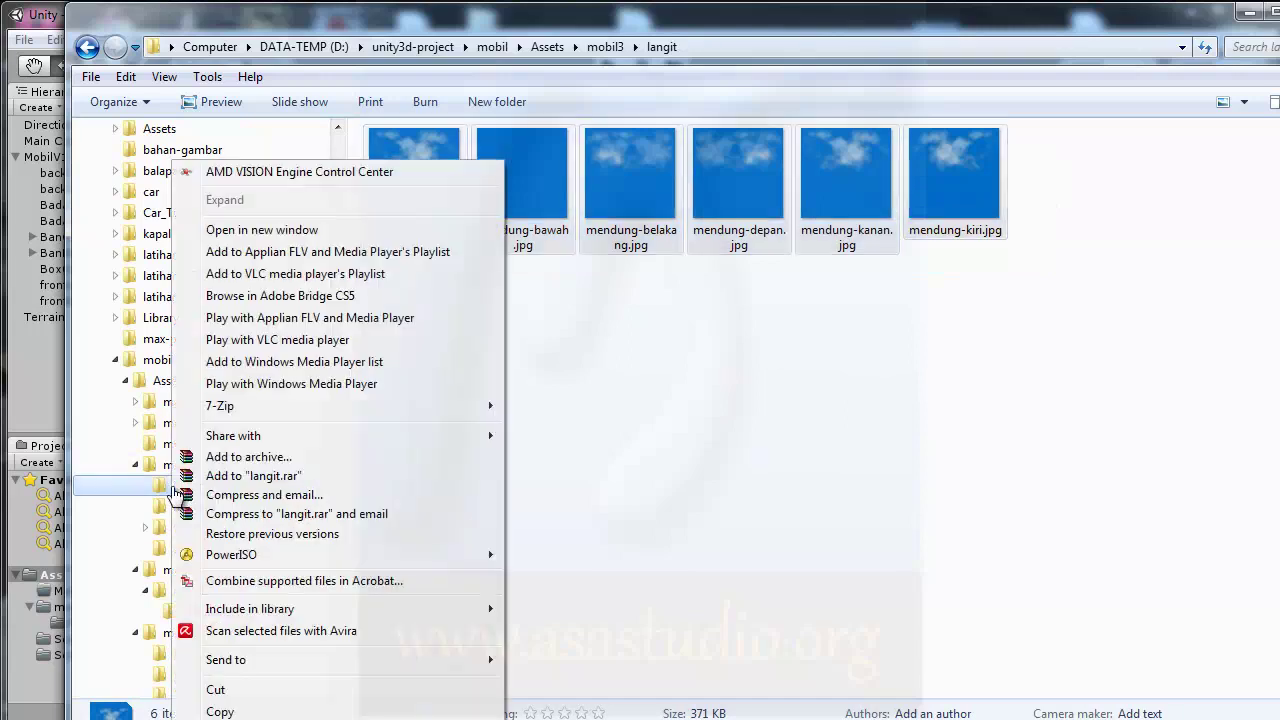
pyautogui.click(270, 712)
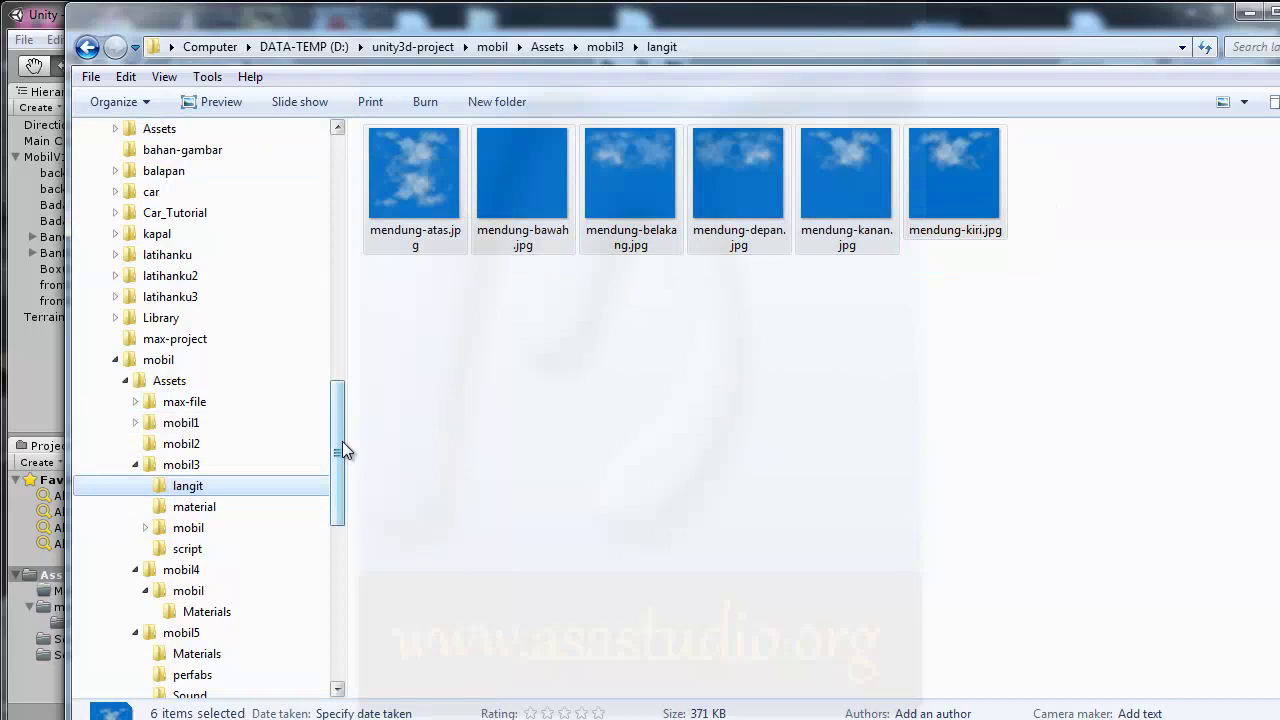
# Step: Paste the copied langit folder into tutorial_mobil's Assets\Material folder, then return to Unity
pyautogui.moveTo(347, 718)
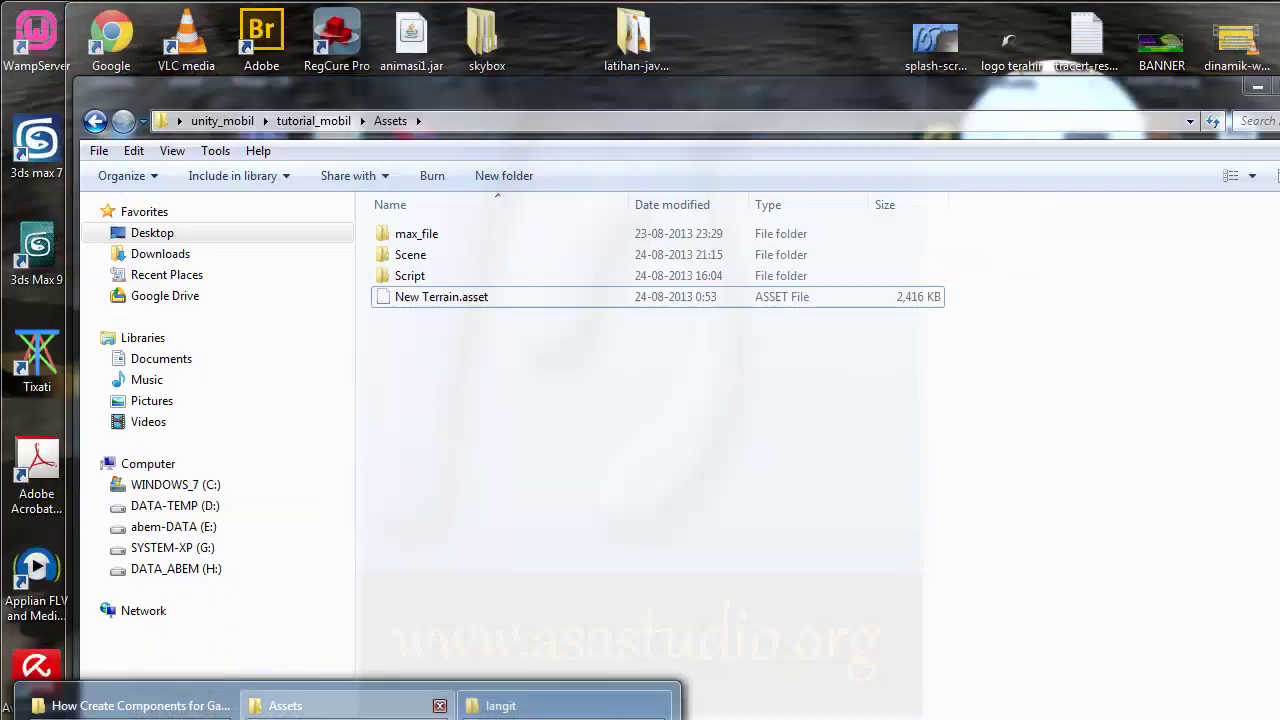
pyautogui.click(285, 706)
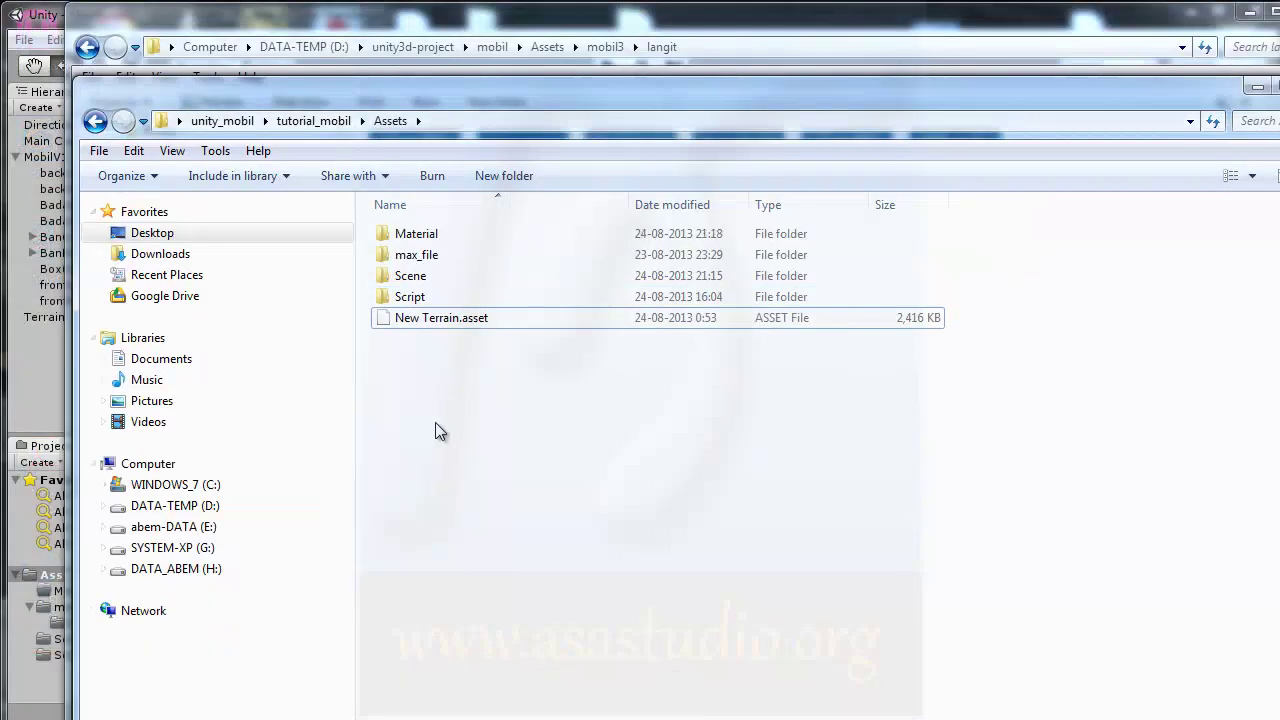
pyautogui.doubleClick(413, 238)
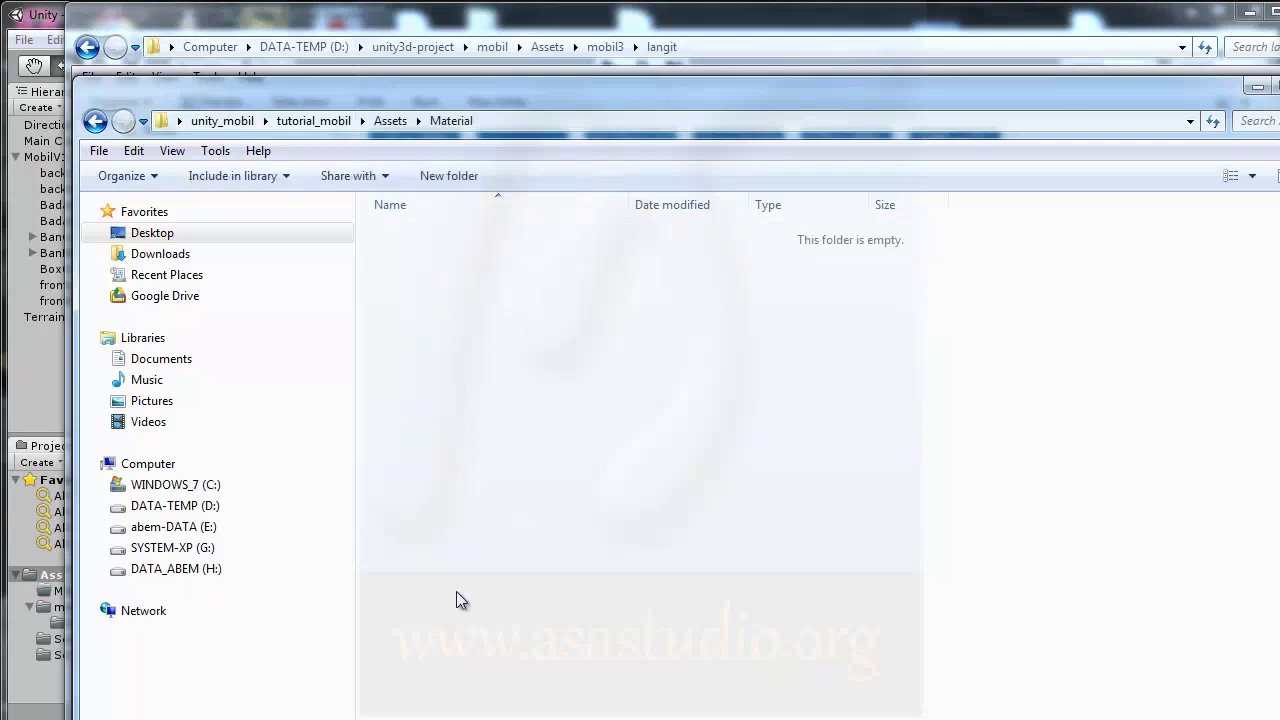
pyautogui.rightClick(427, 325)
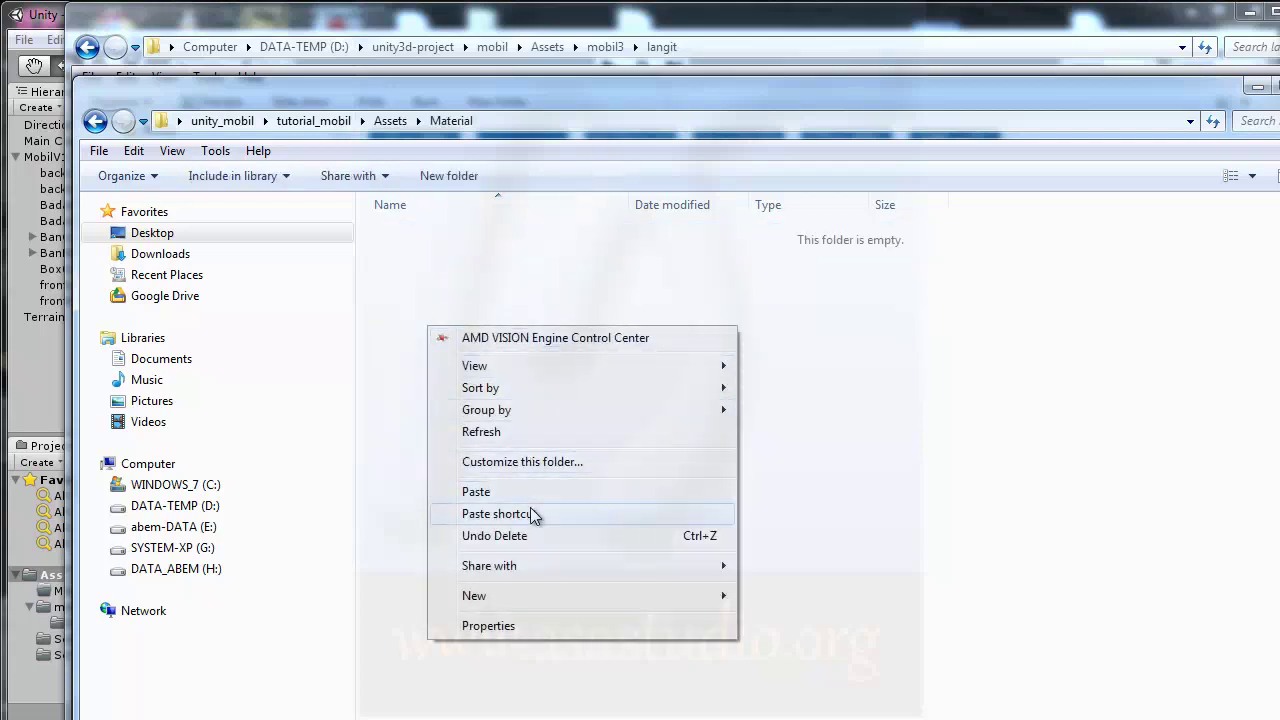
pyautogui.click(476, 491)
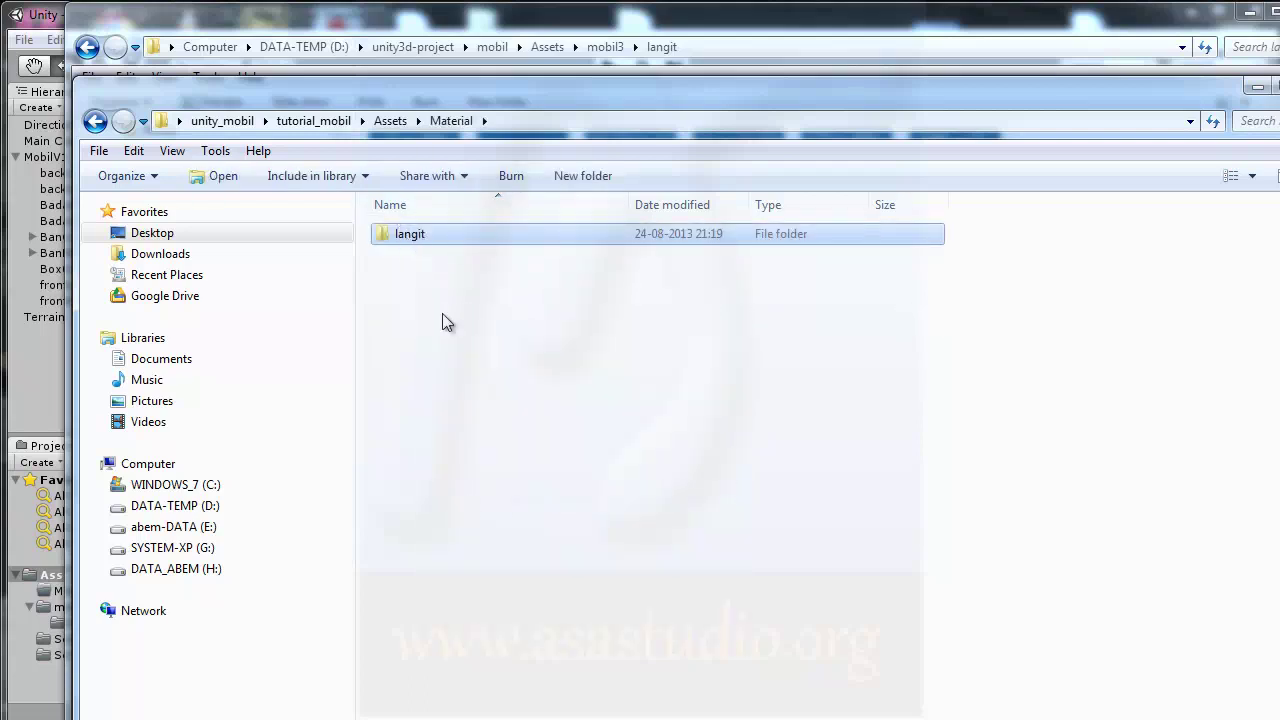
pyautogui.click(50, 15)
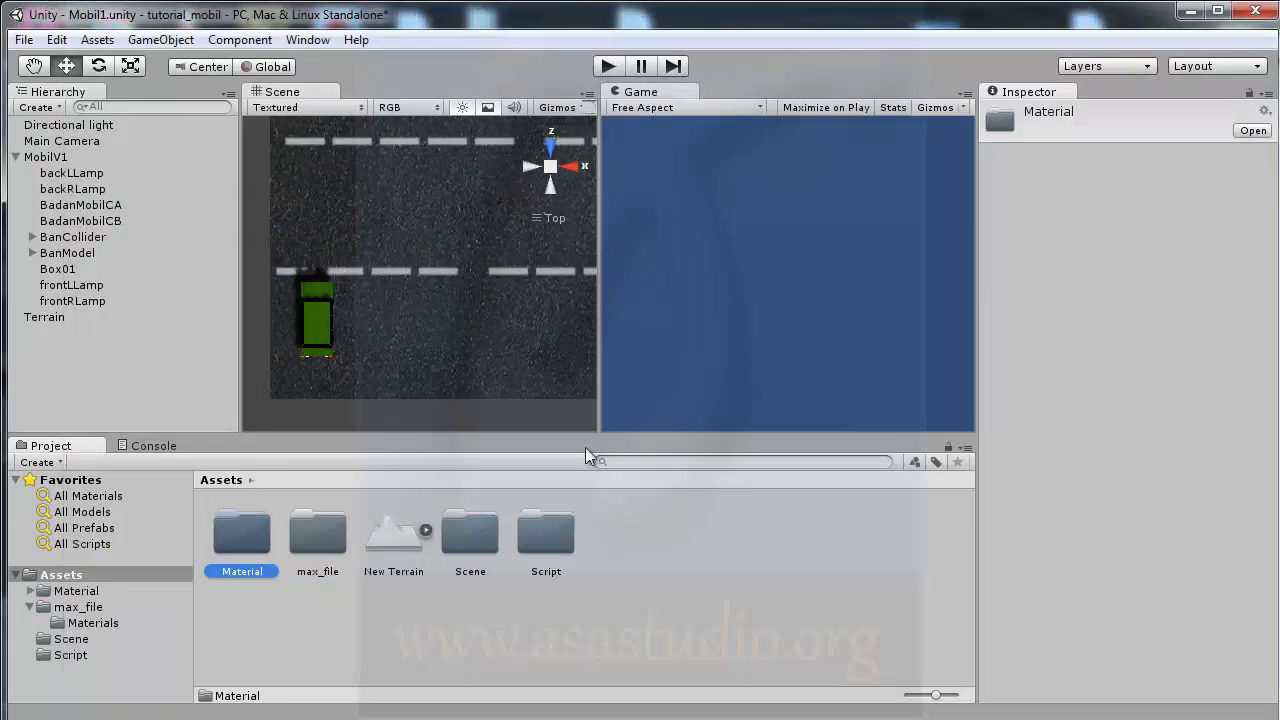
# Step: In the Material folder, create a new material named Langit (Langit.mat)
pyautogui.click(70, 591)
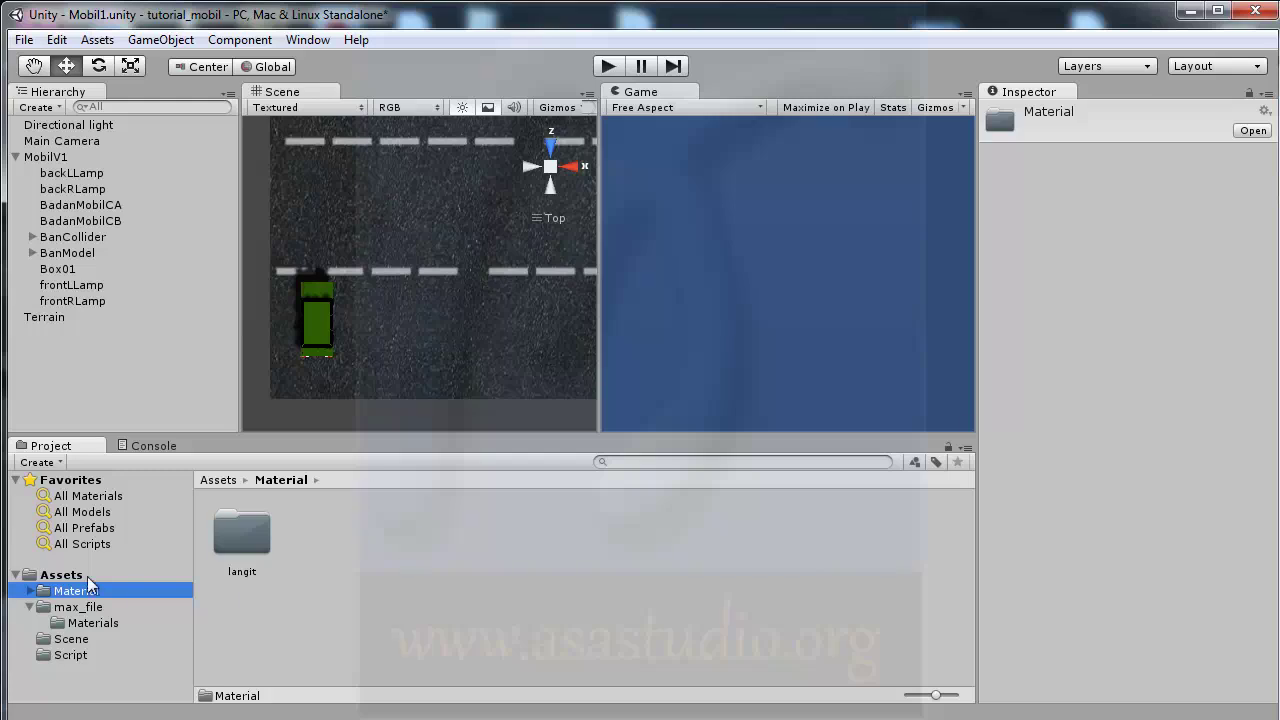
pyautogui.rightClick(254, 604)
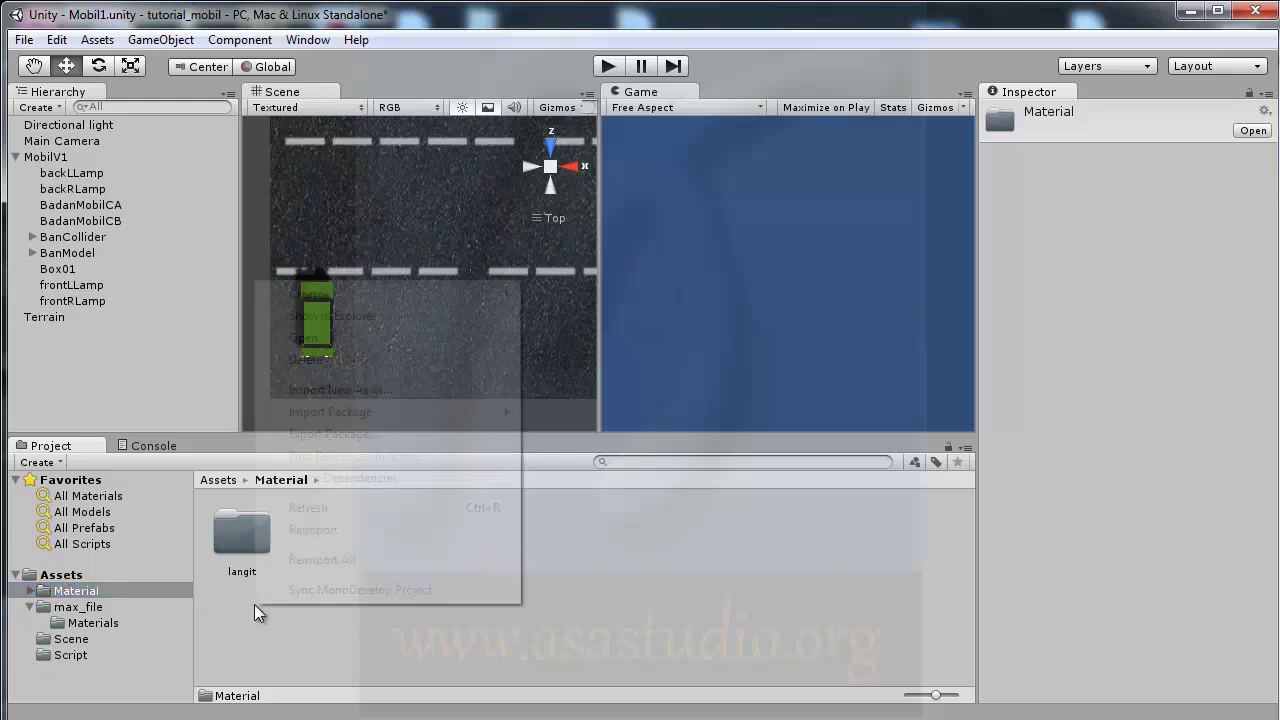
pyautogui.moveTo(365, 293)
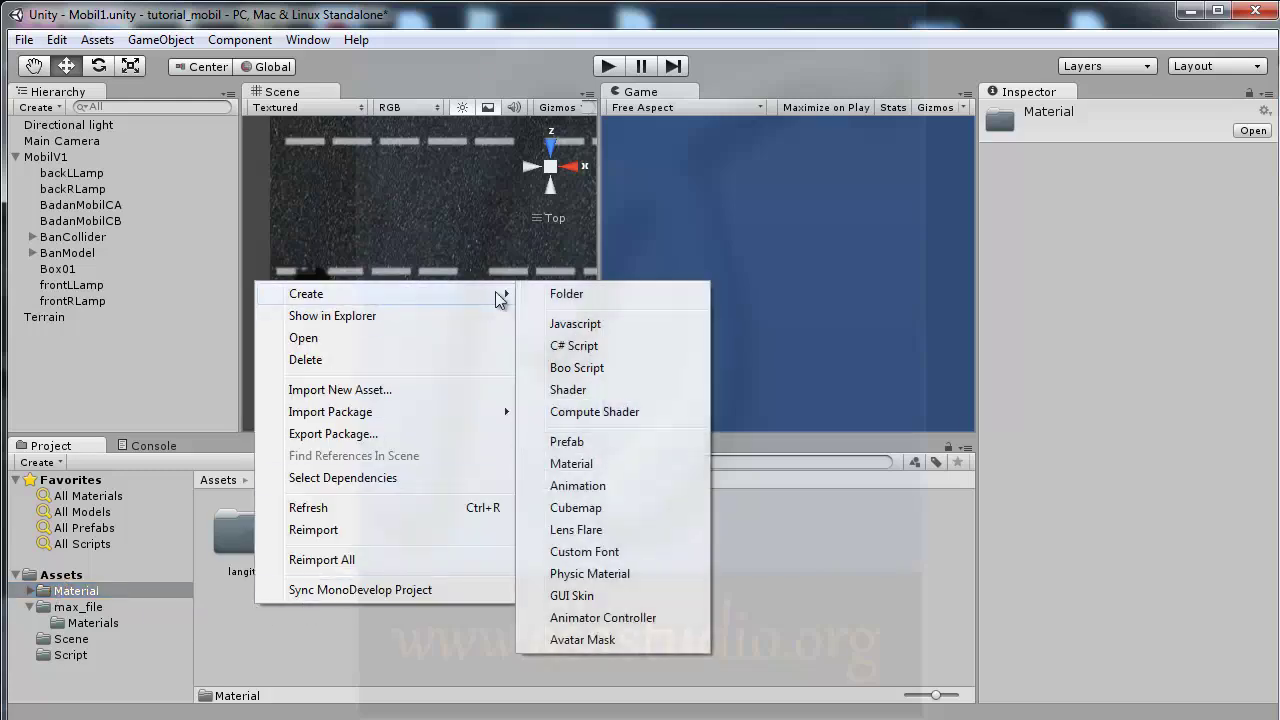
pyautogui.click(603, 463)
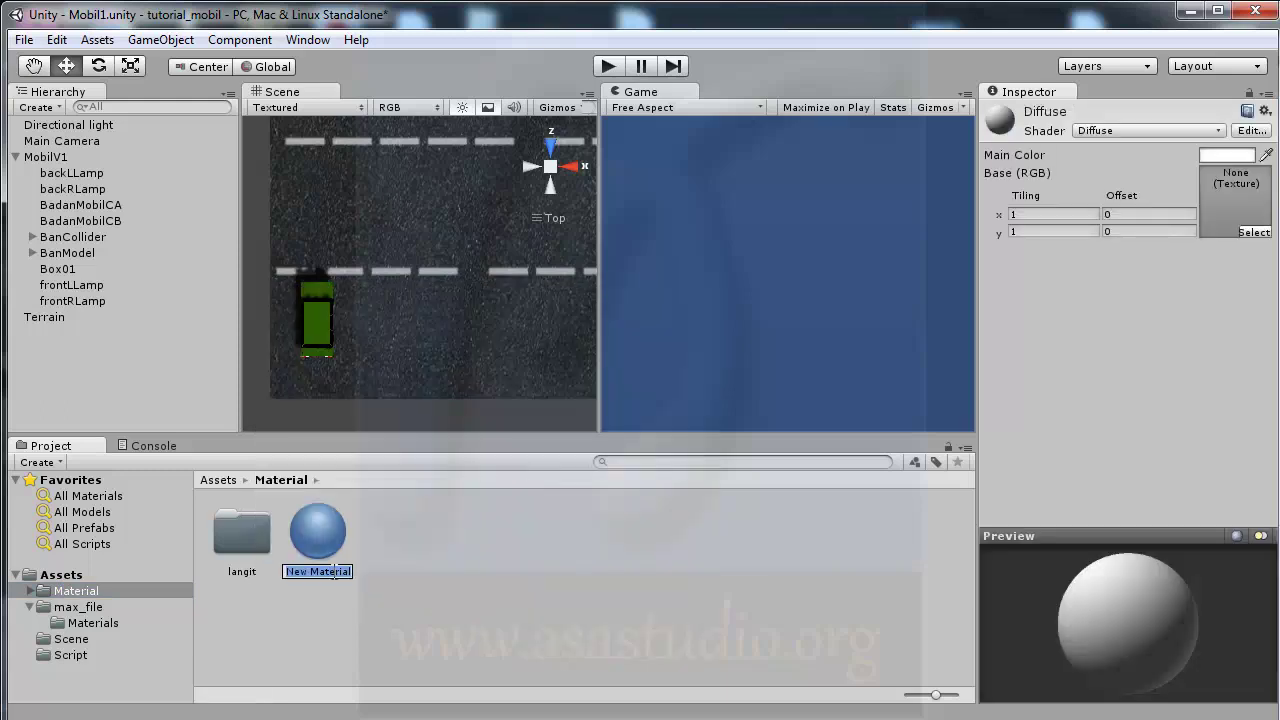
pyautogui.write('Langit')
pyautogui.press('Return')
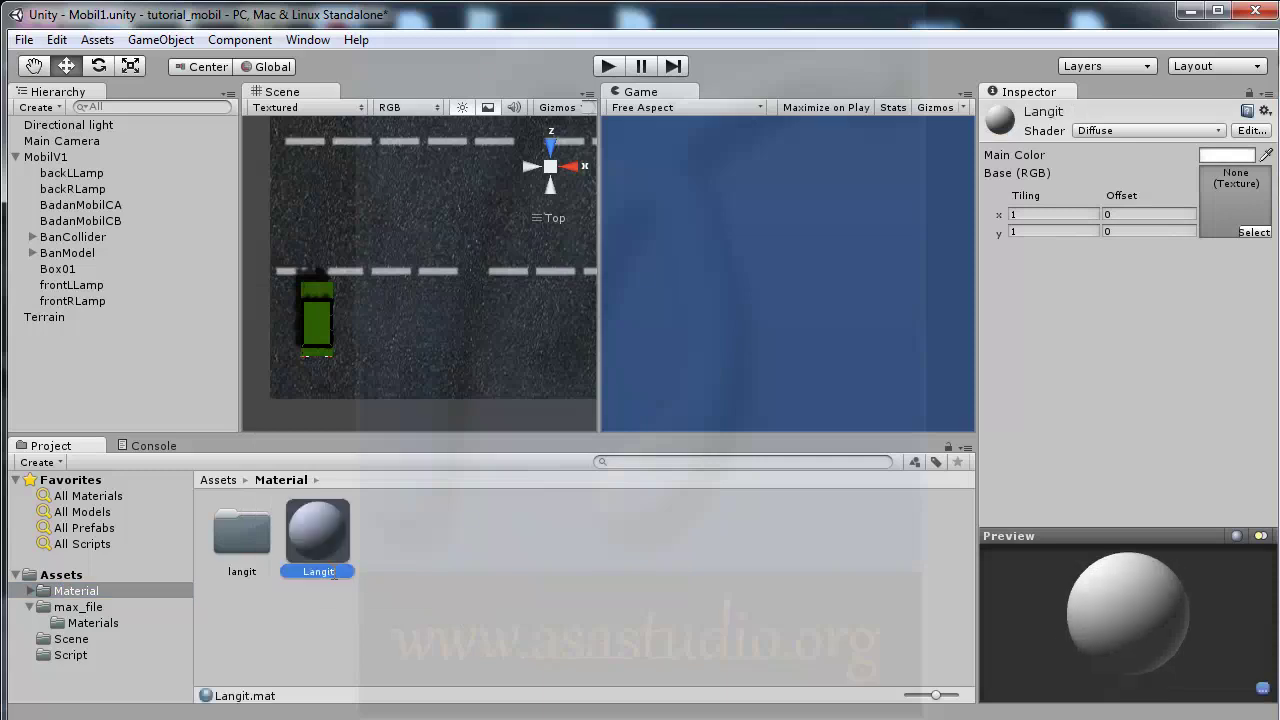
# Step: Set Langit's shader to RenderFX/Skybox and open the langit texture folder
pyautogui.click(1196, 131)
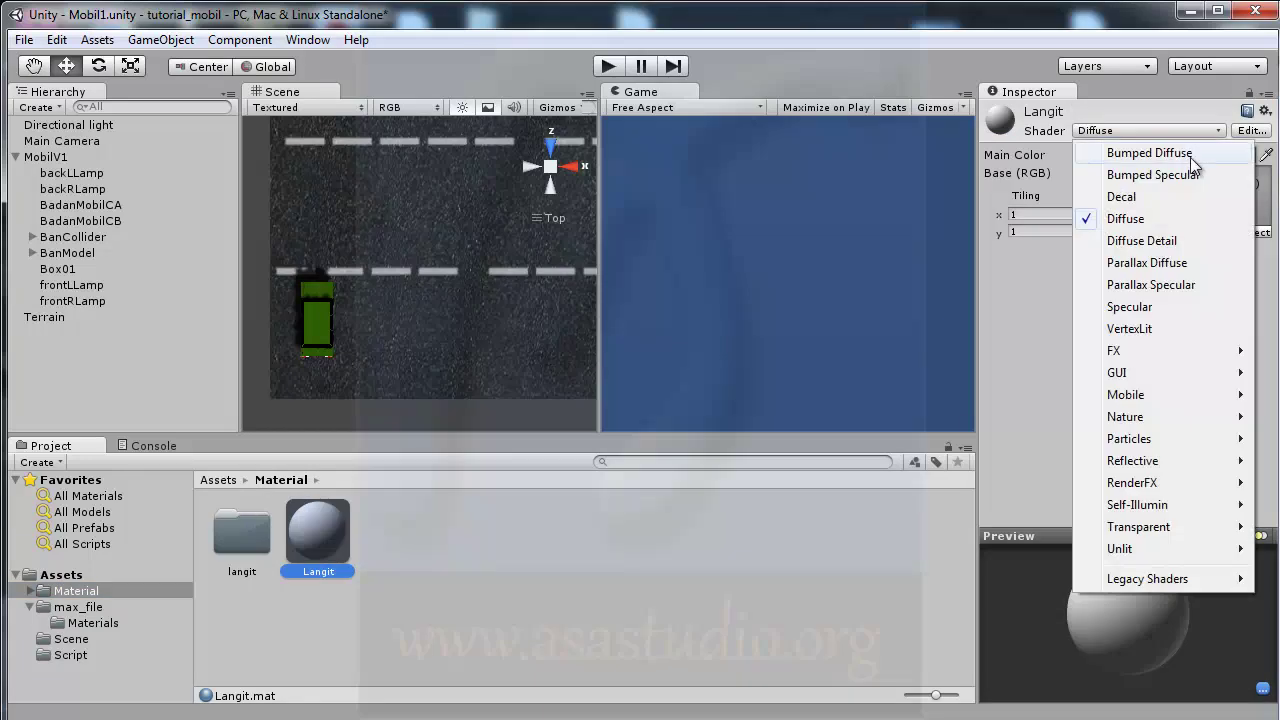
pyautogui.moveTo(1158, 486)
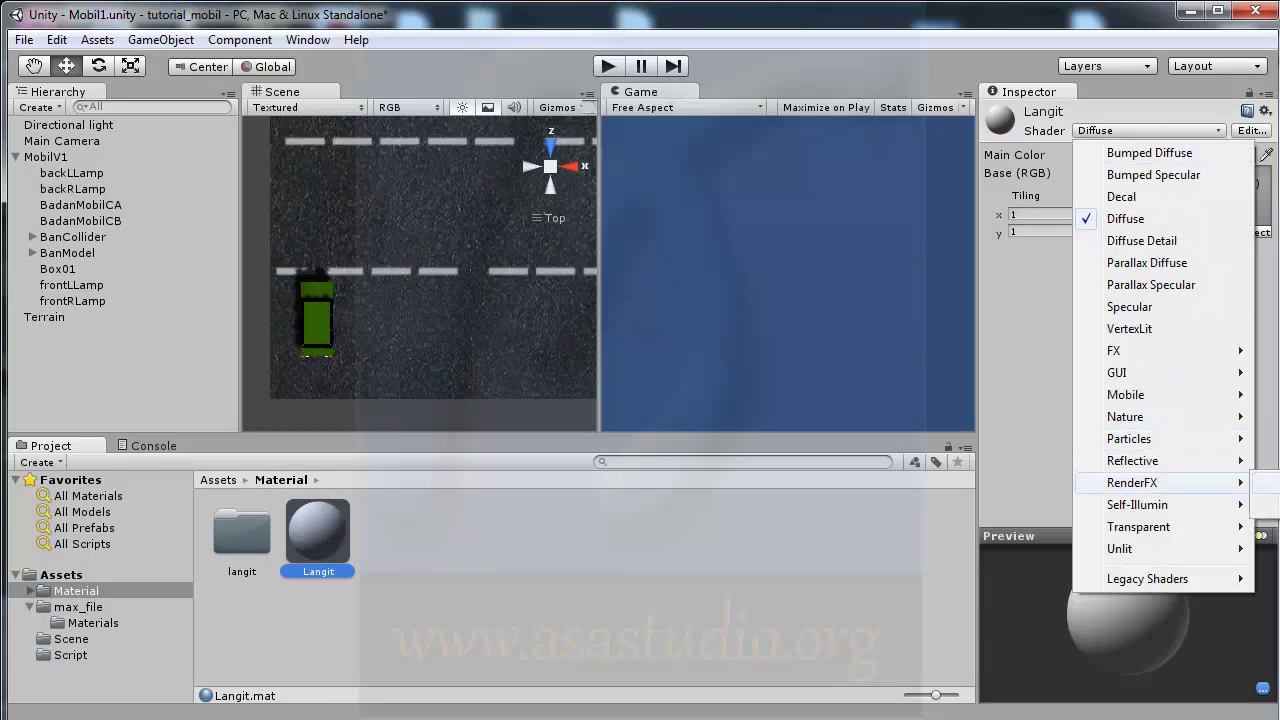
pyautogui.click(1266, 483)
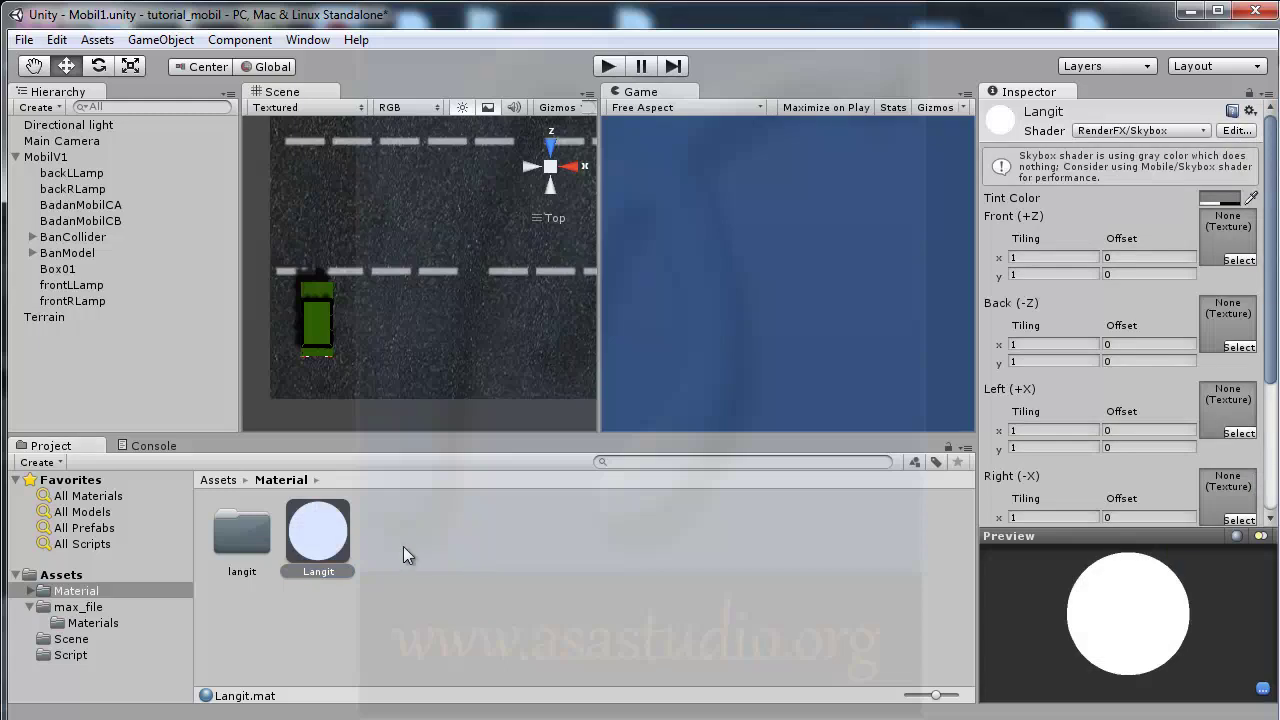
pyautogui.doubleClick(244, 537)
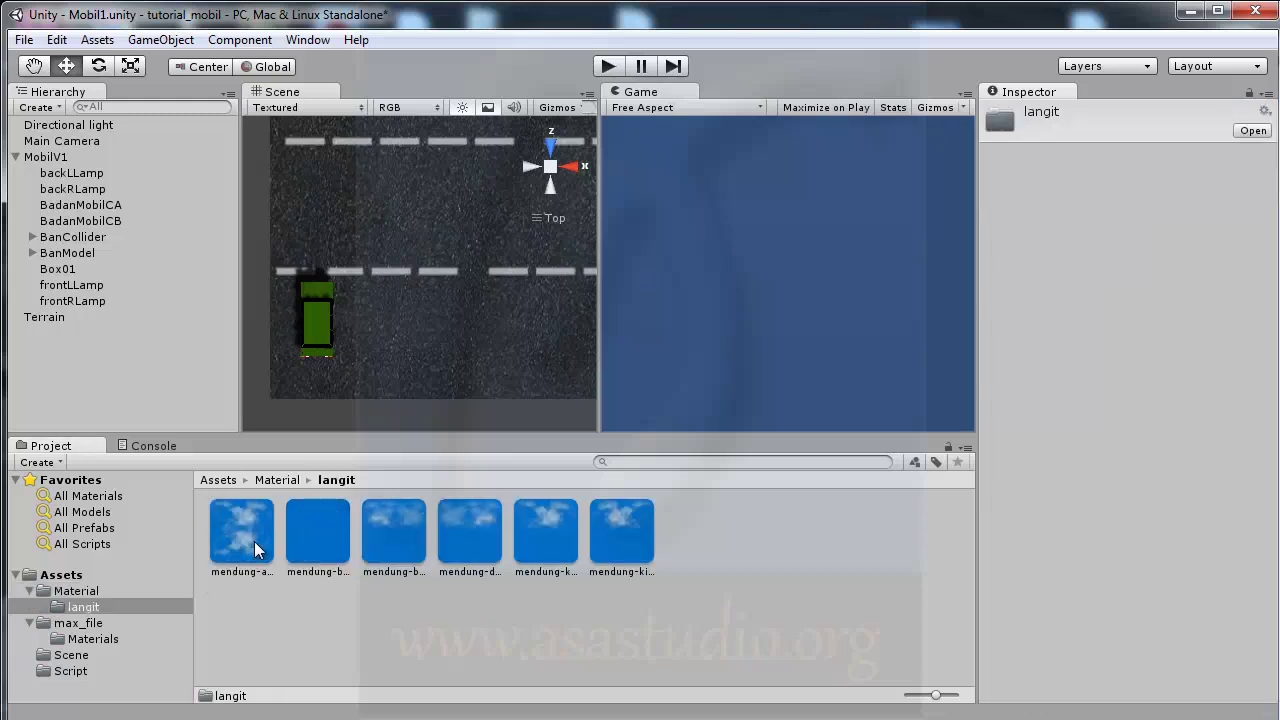
# Step: Select the Langit material to show its empty skybox face slots, then list the mendung textures
pyautogui.click(67, 589)
pyautogui.click(68, 607)
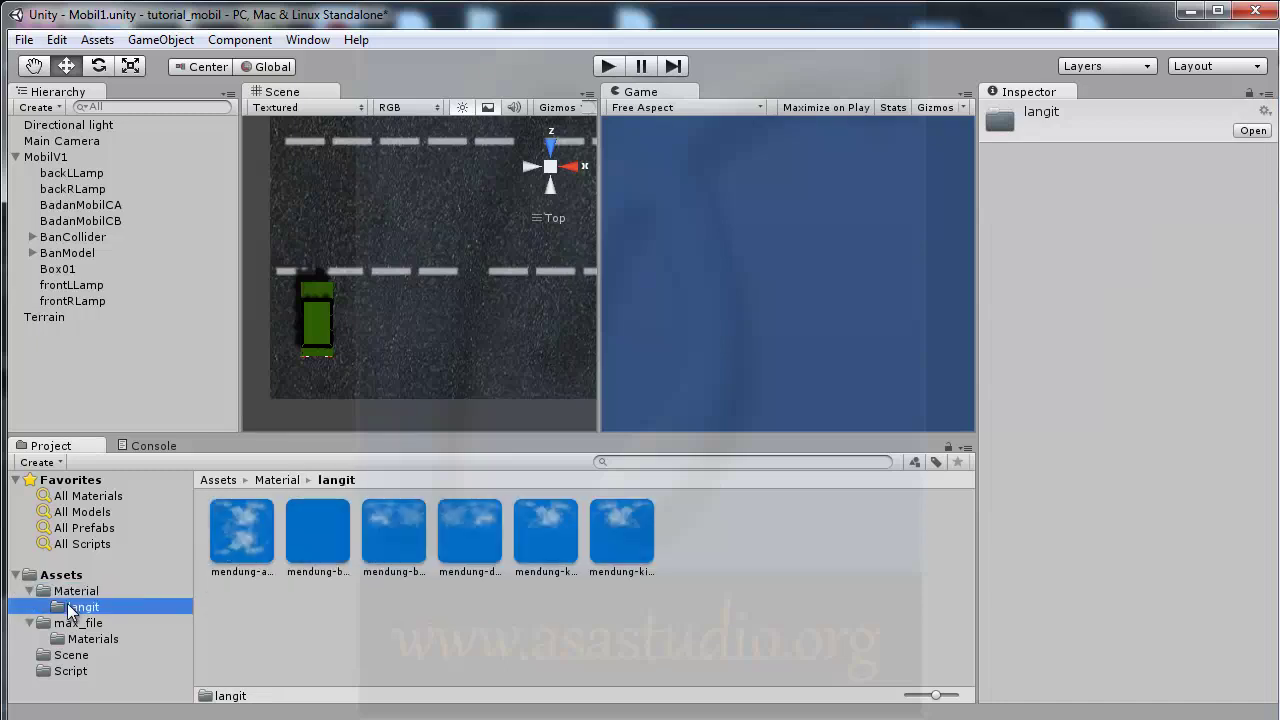
pyautogui.click(72, 591)
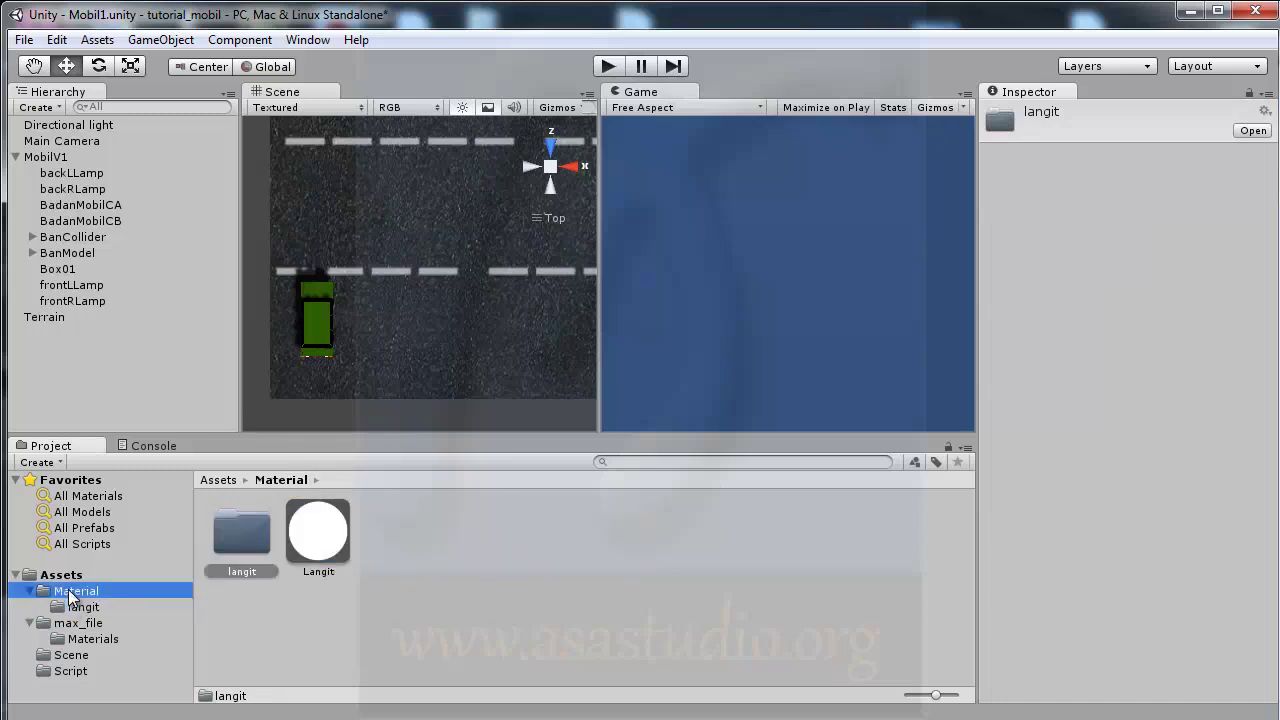
pyautogui.click(325, 545)
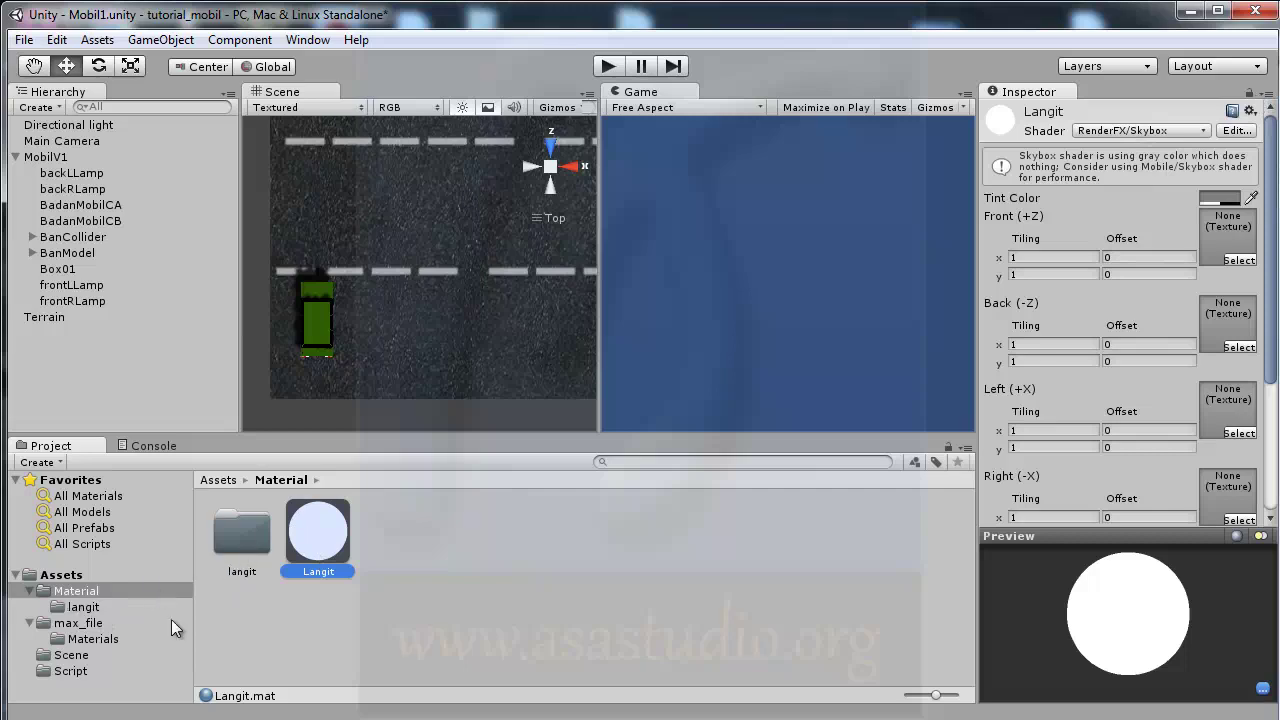
pyautogui.click(80, 608)
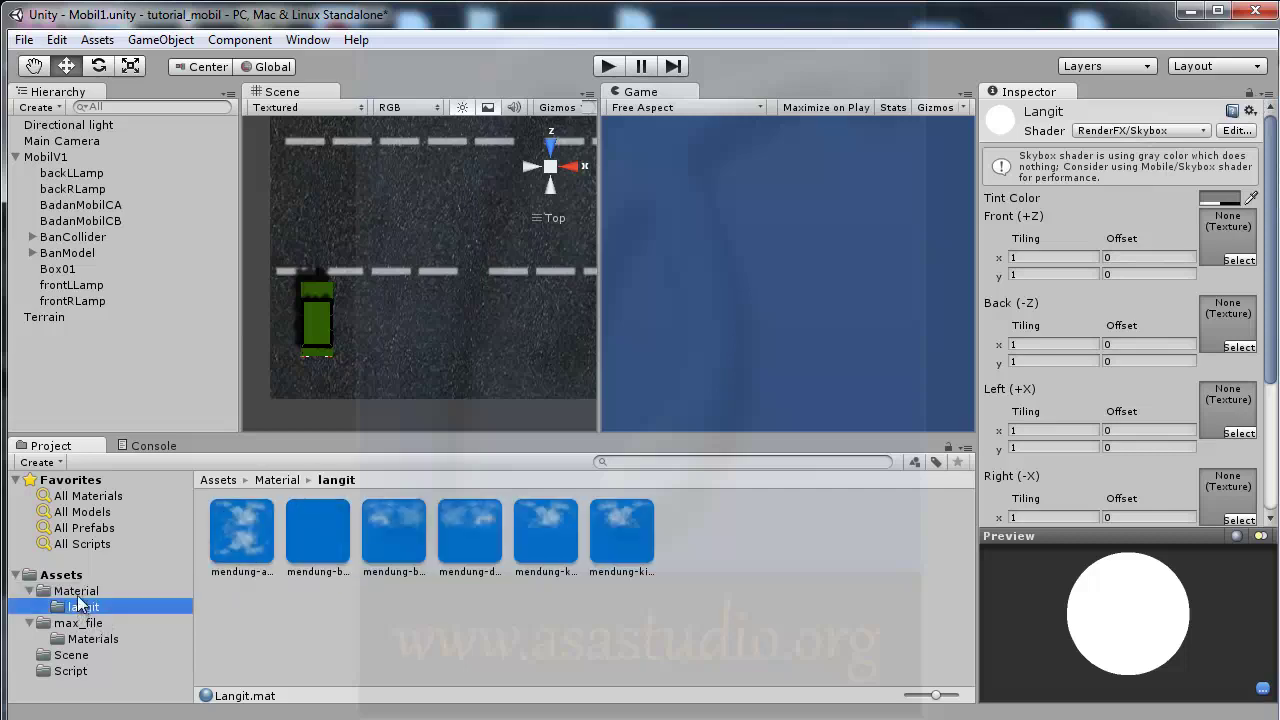
pyautogui.click(78, 591)
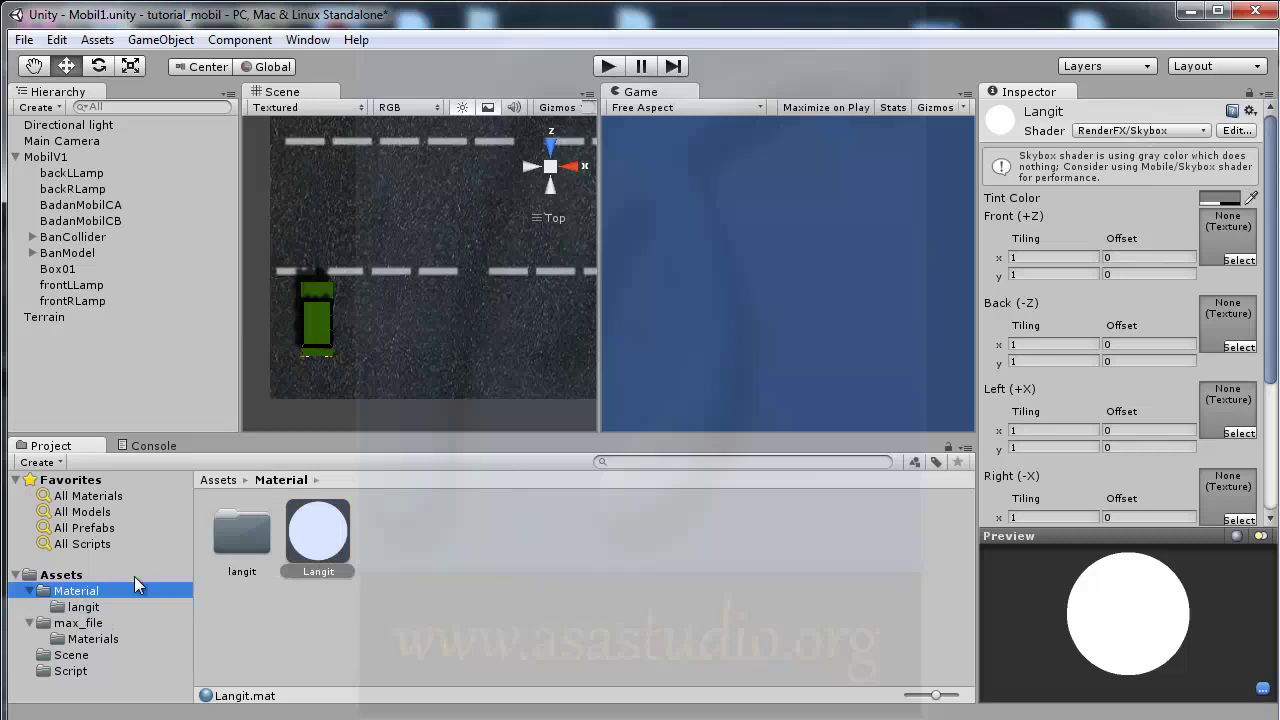
pyautogui.click(80, 608)
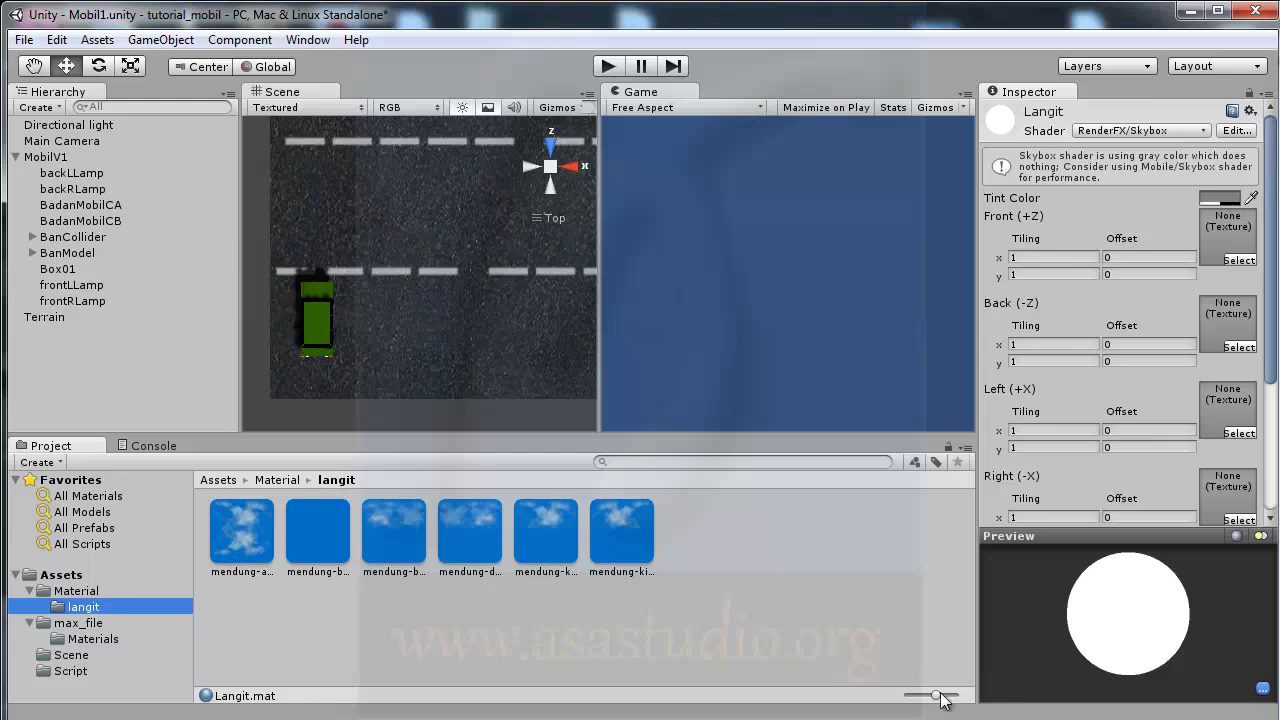
# Step: Switch Project thumbnails to list view; assign mendung-atas to Up and mendung-bawah to Down
pyautogui.moveTo(936, 694); pyautogui.dragTo(907, 694)
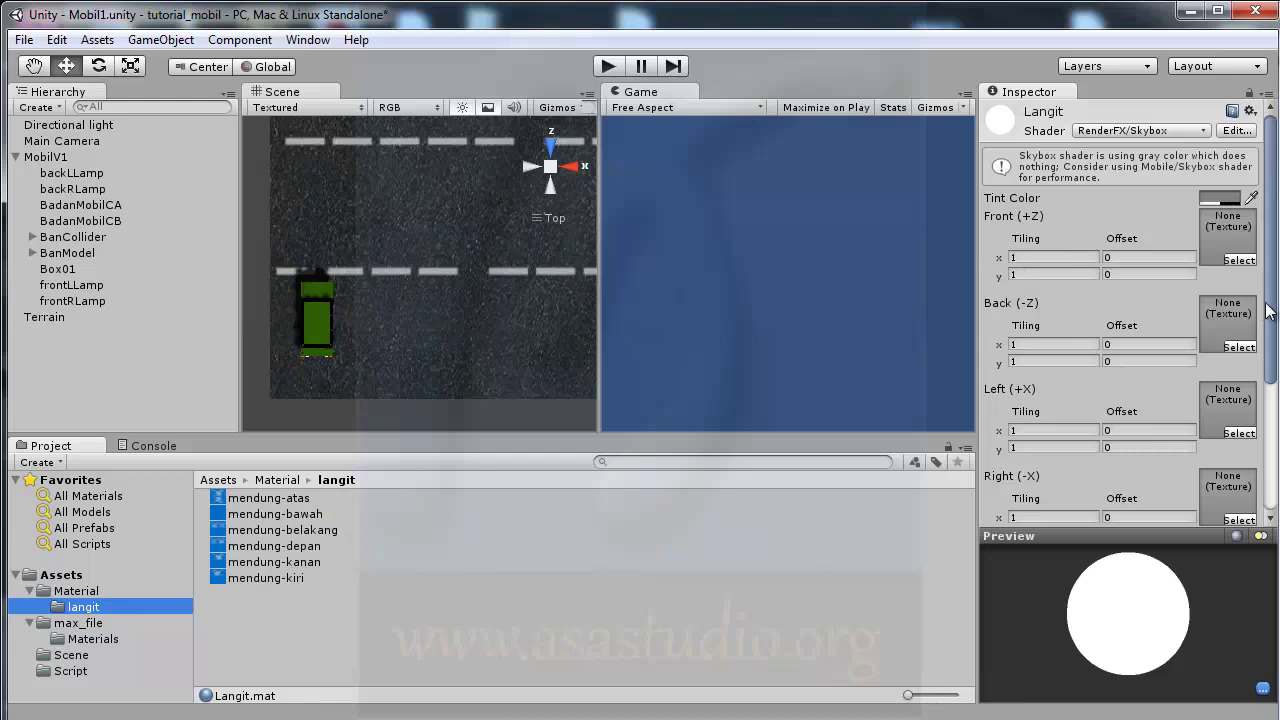
pyautogui.moveTo(1268, 311); pyautogui.dragTo(1273, 465)
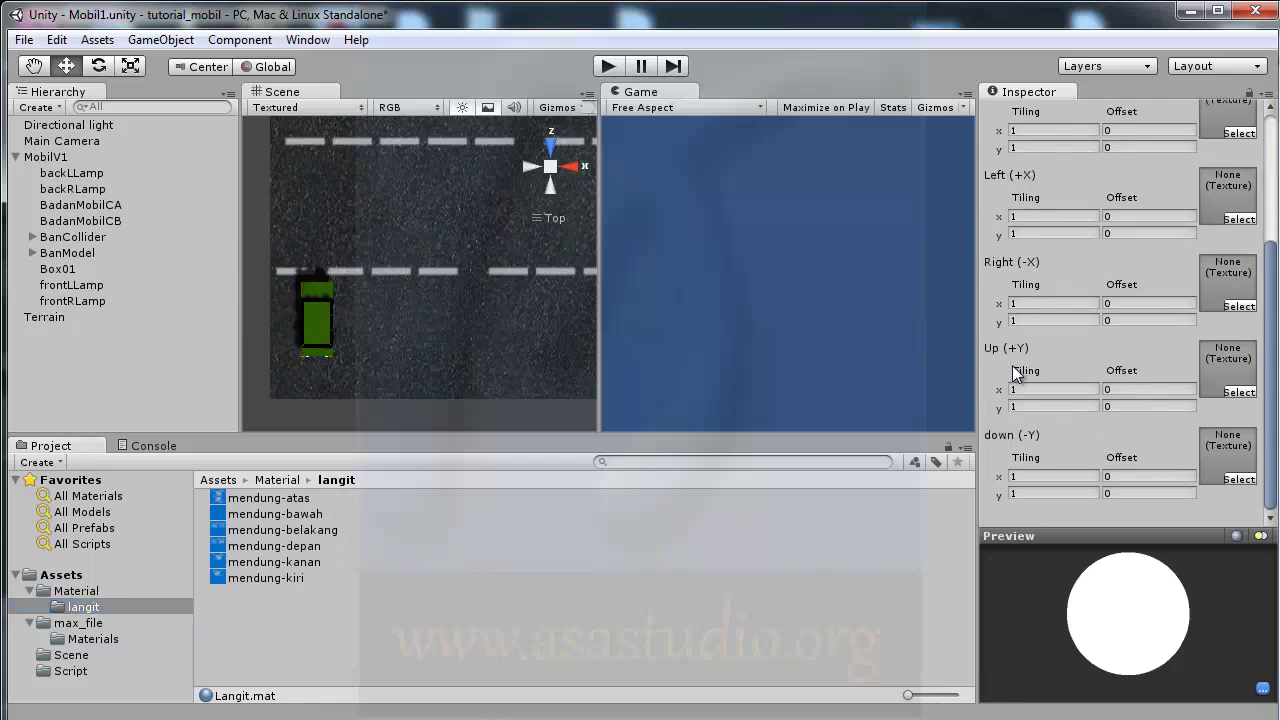
pyautogui.moveTo(249, 504); pyautogui.dragTo(1219, 385)
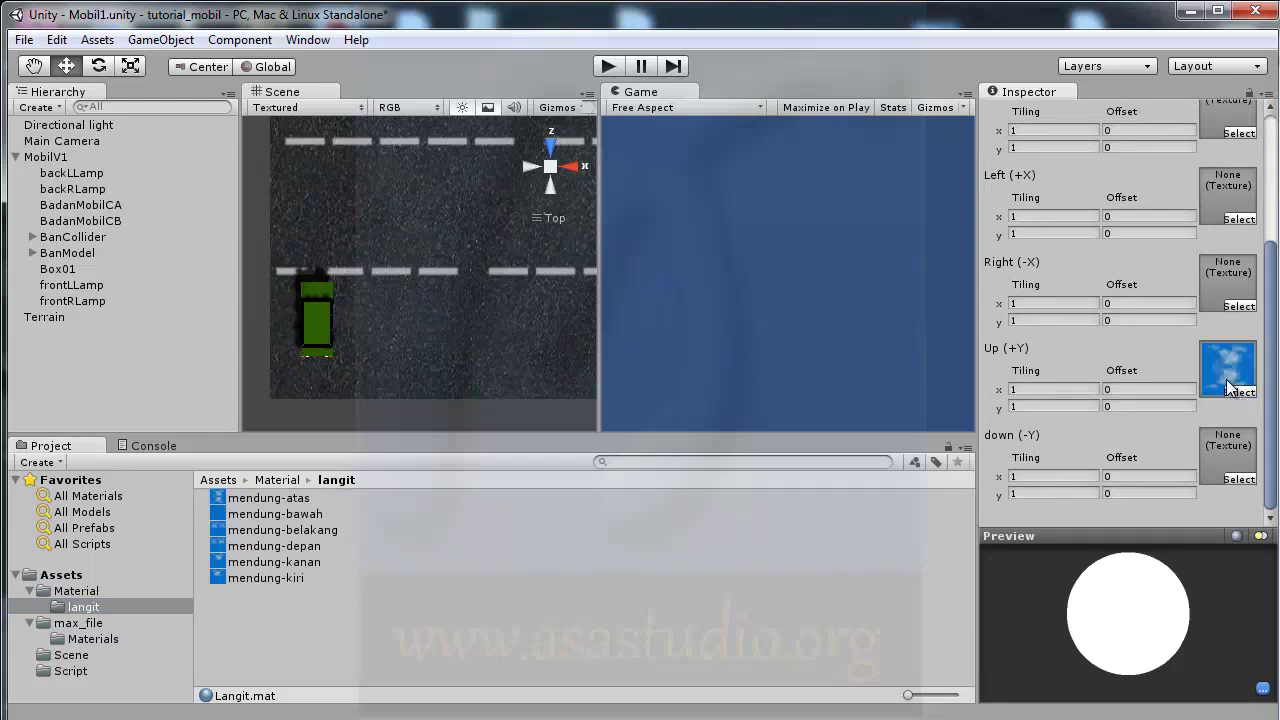
pyautogui.moveTo(273, 515); pyautogui.dragTo(1213, 452)
pyautogui.scroll(5, 1272, 460)
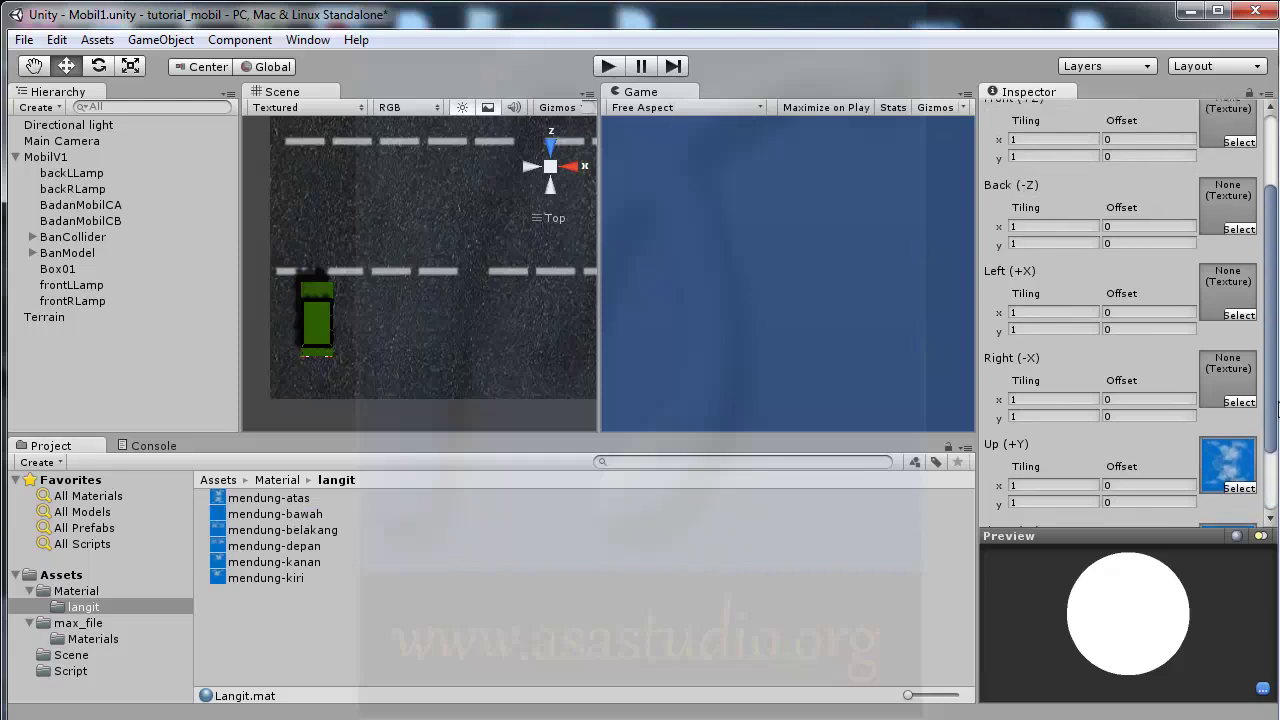
pyautogui.scroll(-1, 1272, 460)
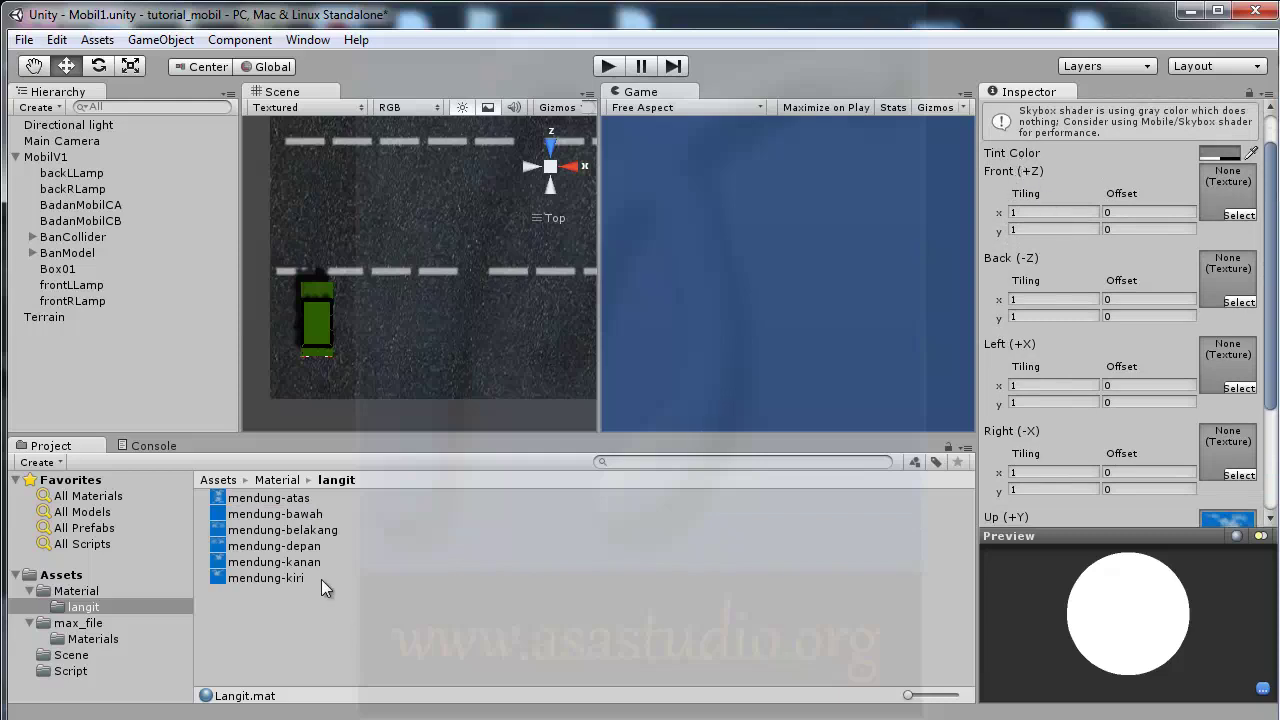
# Step: Assign mendung-depan, -belakang, -kiri and -kanan to Front, Back, Left and Right, then rotate the preview
pyautogui.moveTo(250, 553); pyautogui.dragTo(1184, 199)
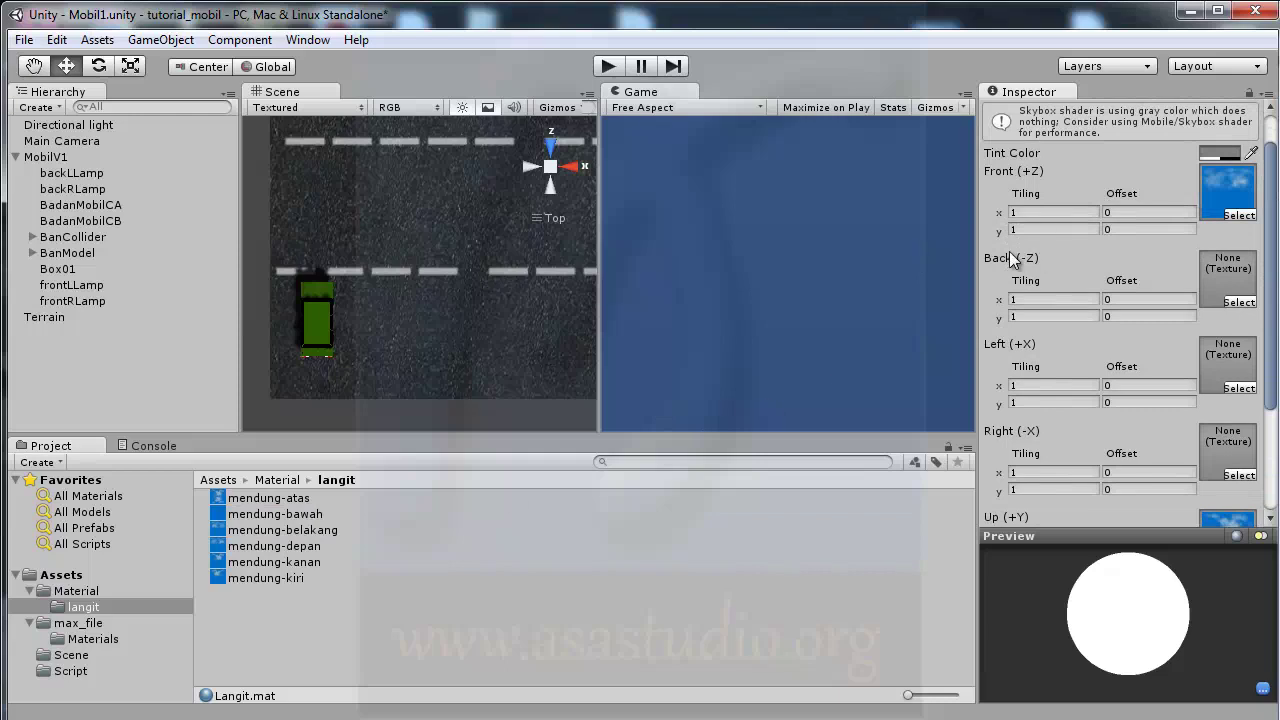
pyautogui.moveTo(273, 532); pyautogui.dragTo(1230, 300)
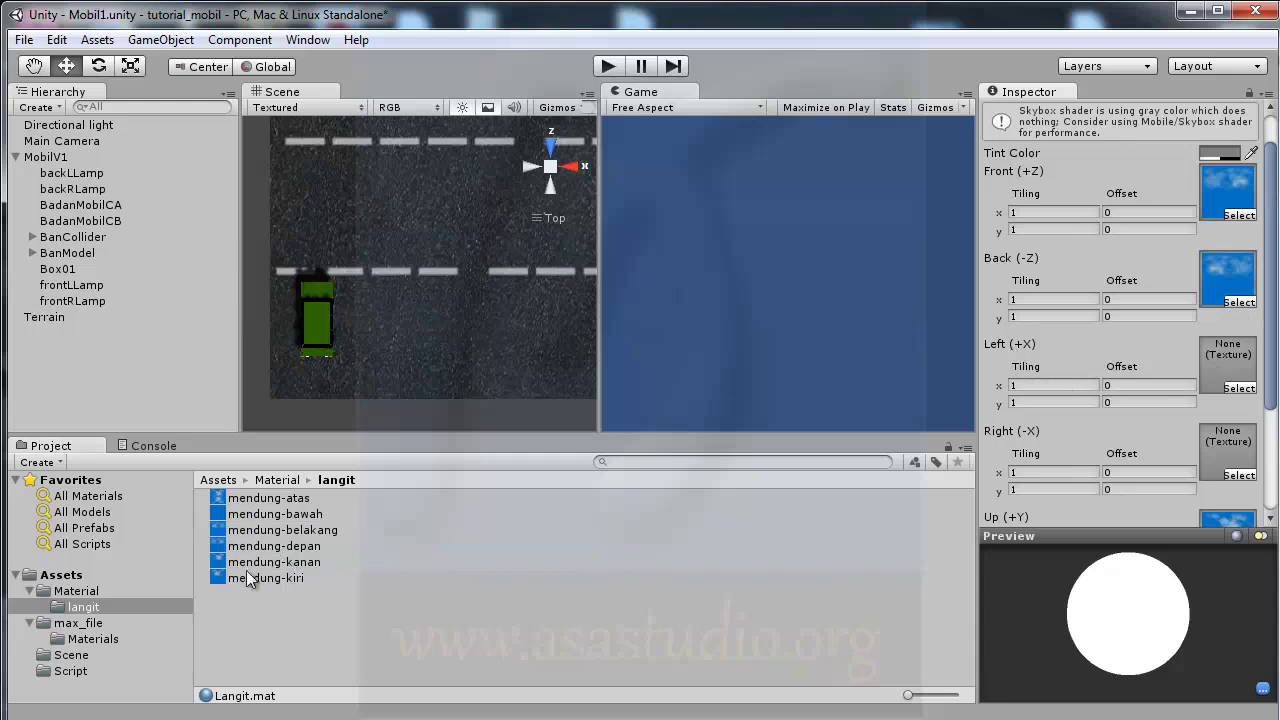
pyautogui.moveTo(246, 578); pyautogui.dragTo(1229, 369)
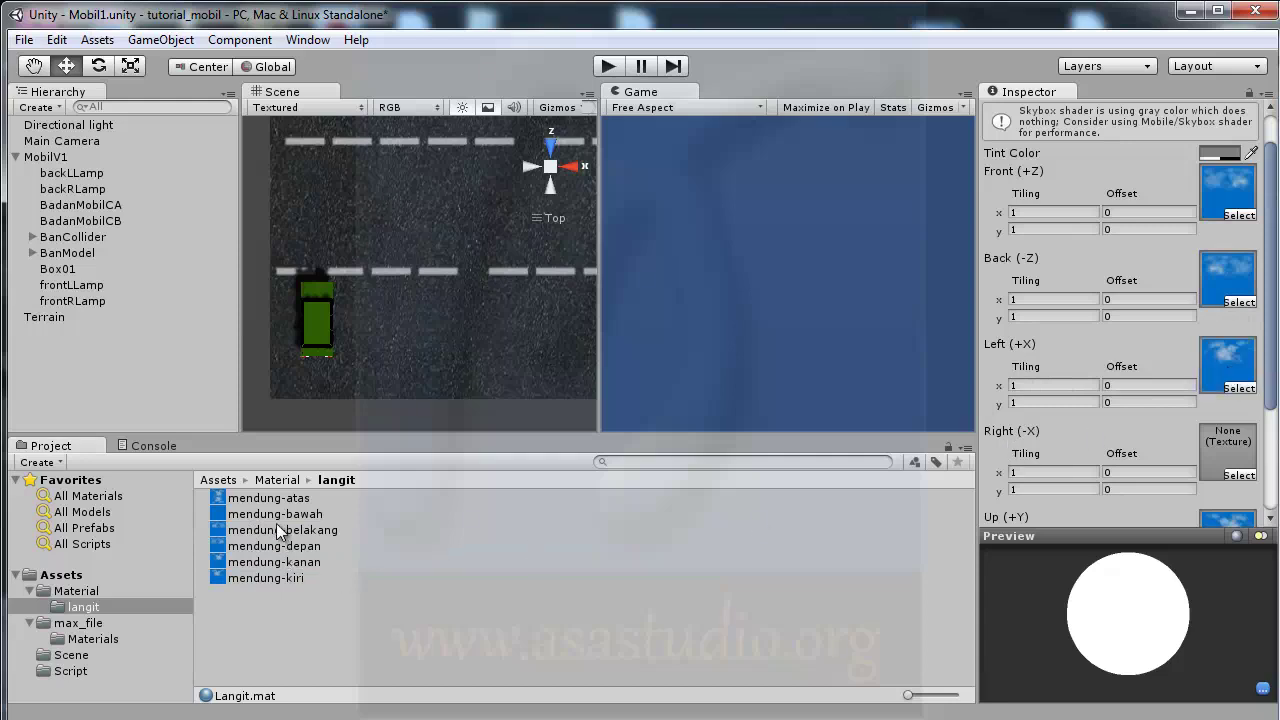
pyautogui.moveTo(271, 561); pyautogui.dragTo(1004, 467)
pyautogui.moveTo(1219, 450); pyautogui.dragTo(1221, 451)
pyautogui.moveTo(1272, 395)
pyautogui.mouseDown()
pyautogui.moveTo(1275, 495)
pyautogui.moveTo(1275, 355)
pyautogui.mouseUp()
pyautogui.moveTo(1127, 621)
pyautogui.mouseDown()
pyautogui.moveTo(1140, 705)
pyautogui.moveTo(1272, 672)
pyautogui.moveTo(1121, 652)
pyautogui.mouseUp()
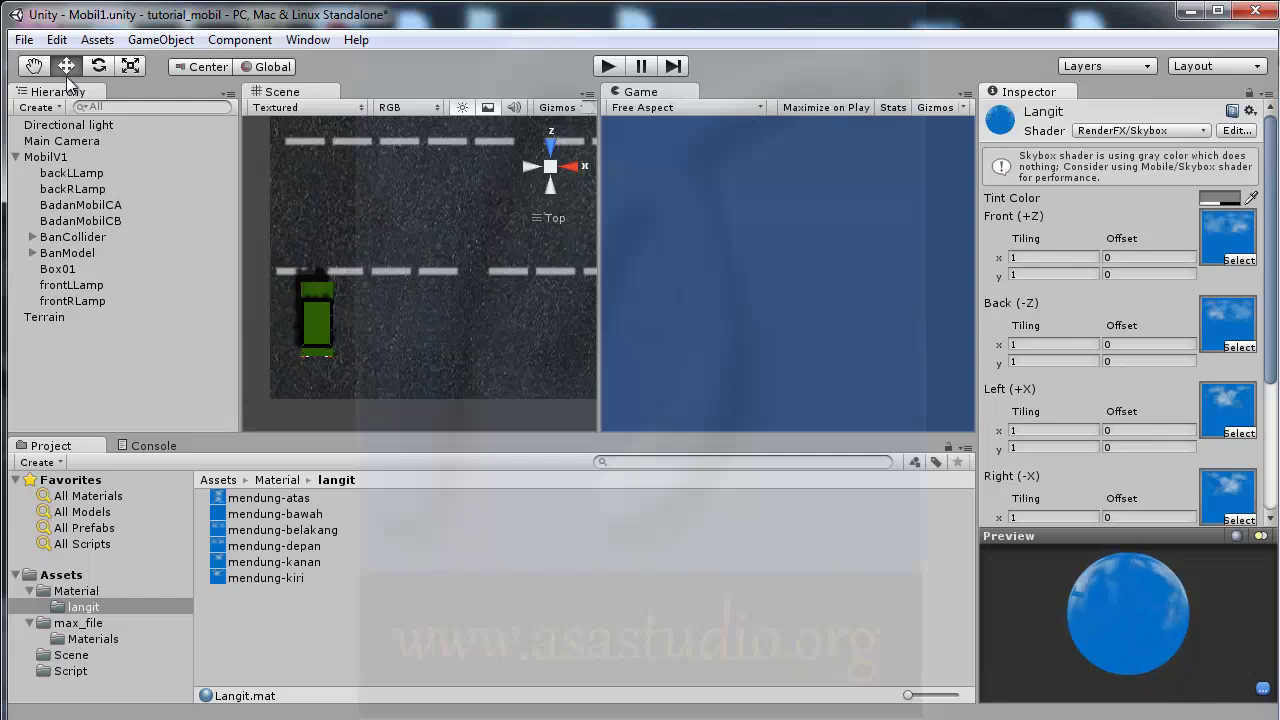
# Step: Set the Render Settings Skybox Material to Langit from the Material folder
pyautogui.click(57, 40)
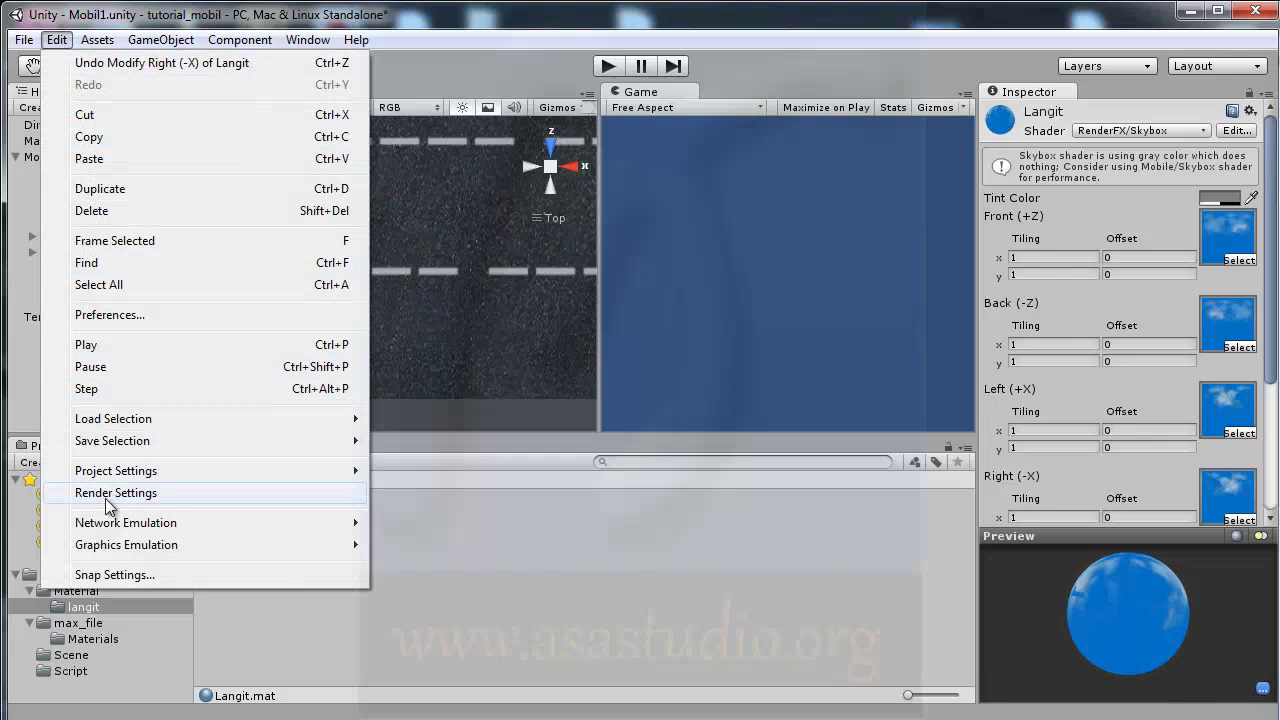
pyautogui.click(106, 492)
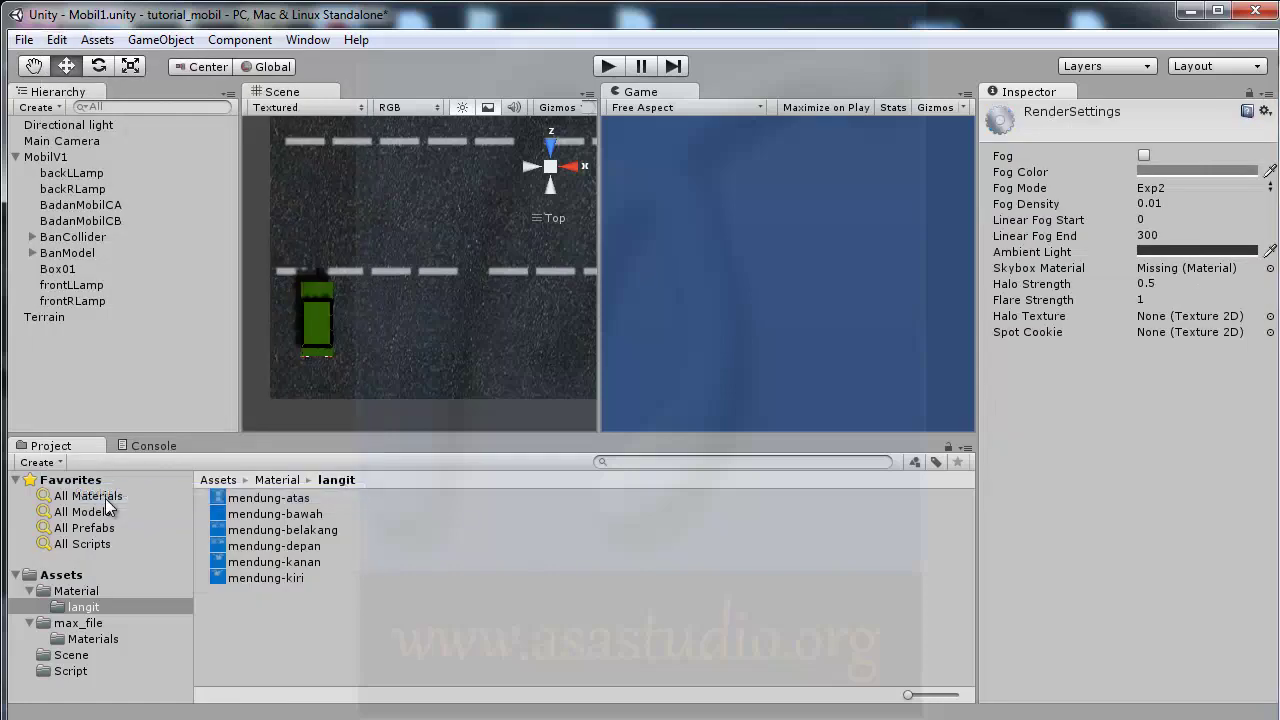
pyautogui.click(77, 592)
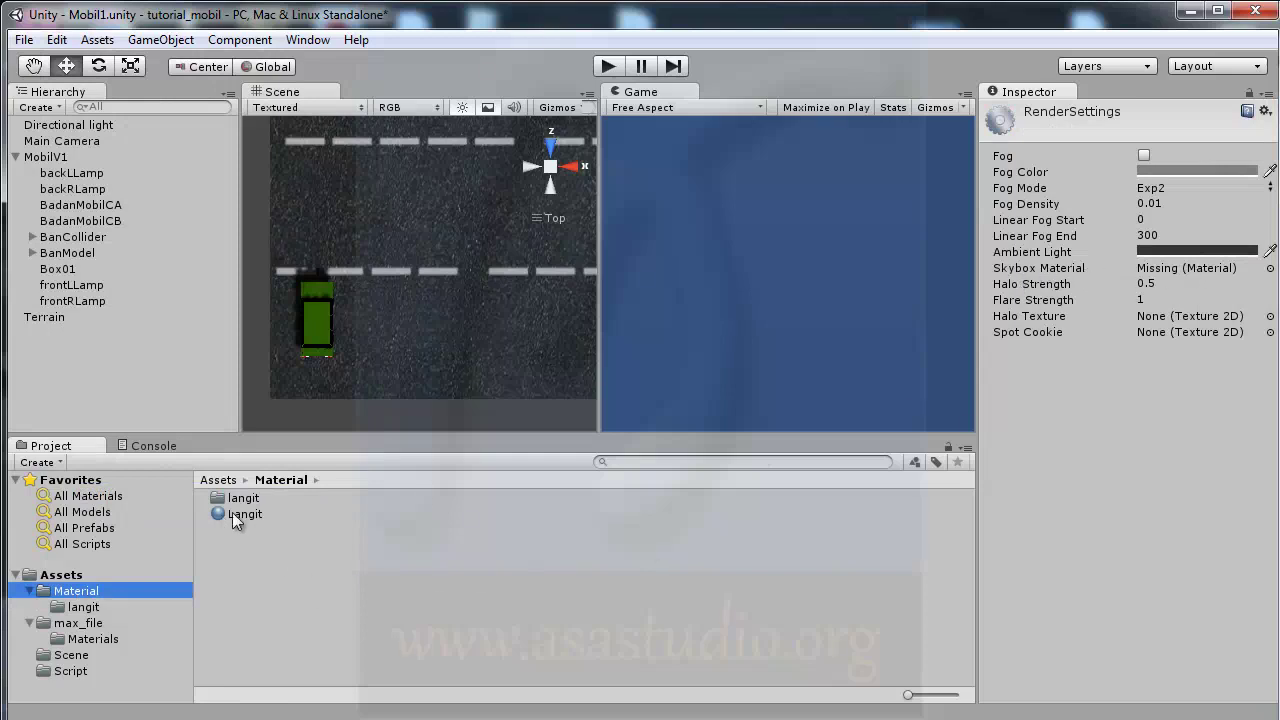
pyautogui.moveTo(232, 510); pyautogui.dragTo(878, 349)
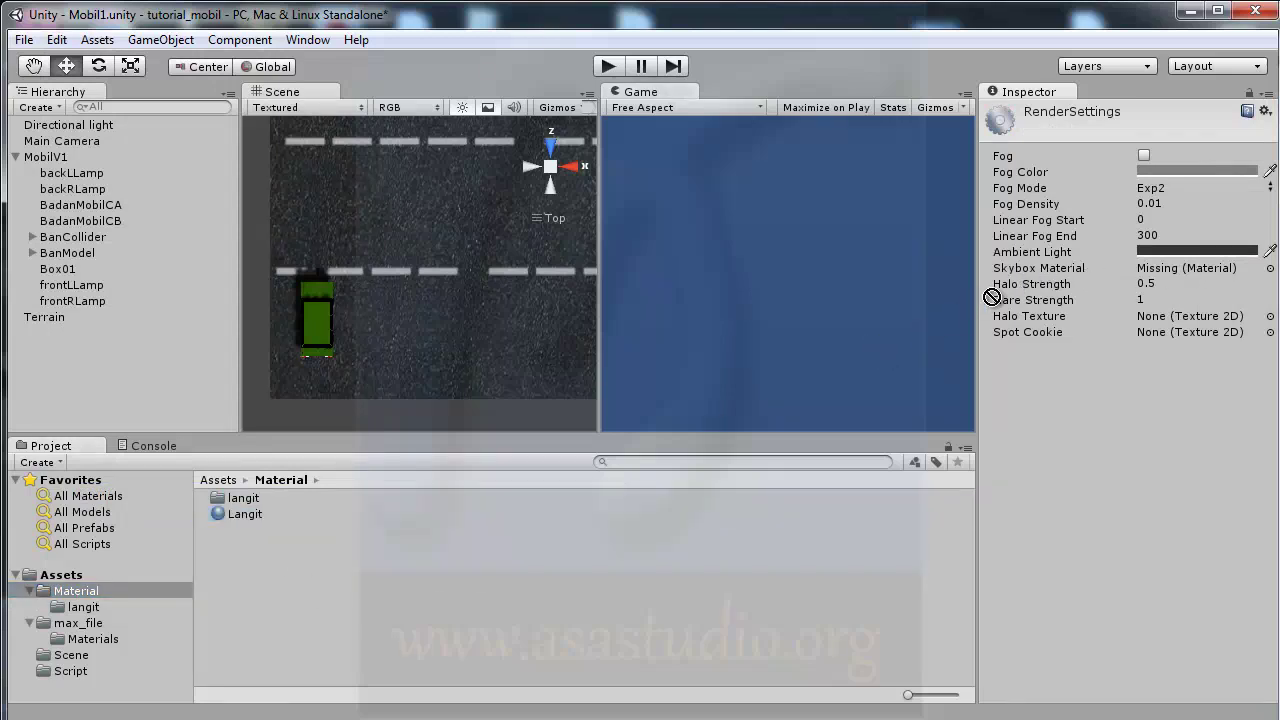
pyautogui.moveTo(1026, 277); pyautogui.dragTo(1039, 270)
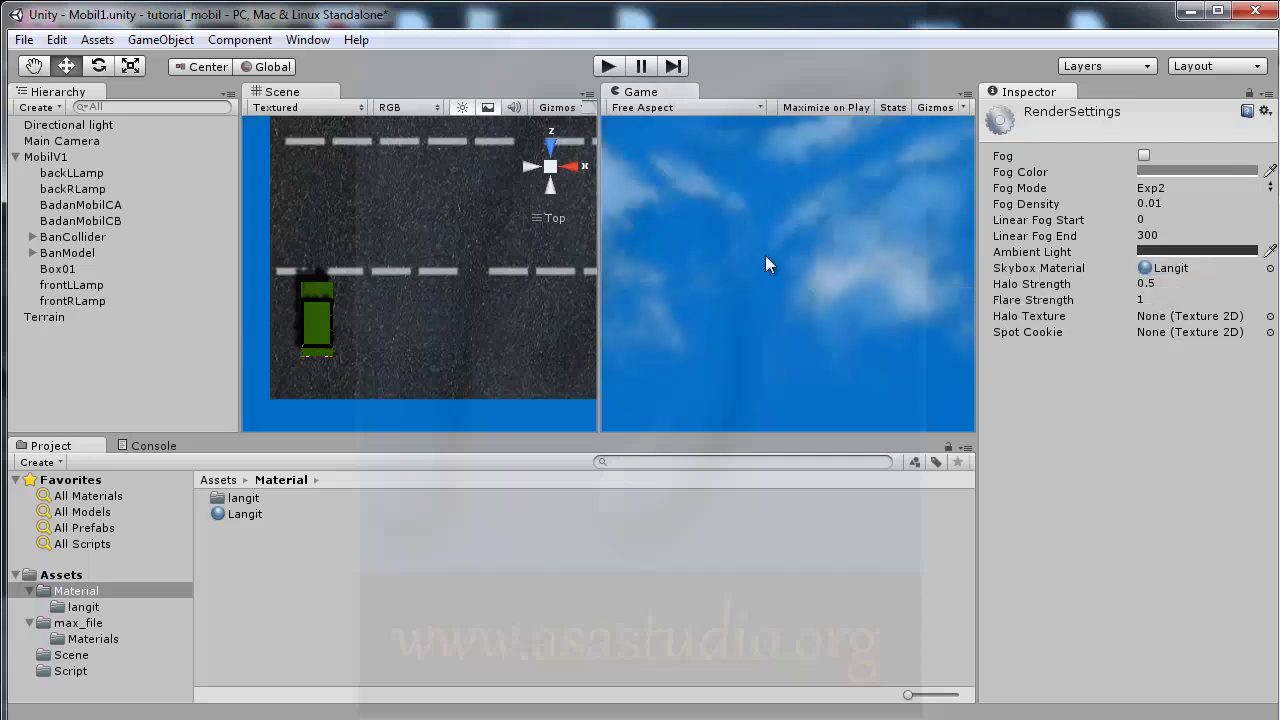
pyautogui.click(608, 65)
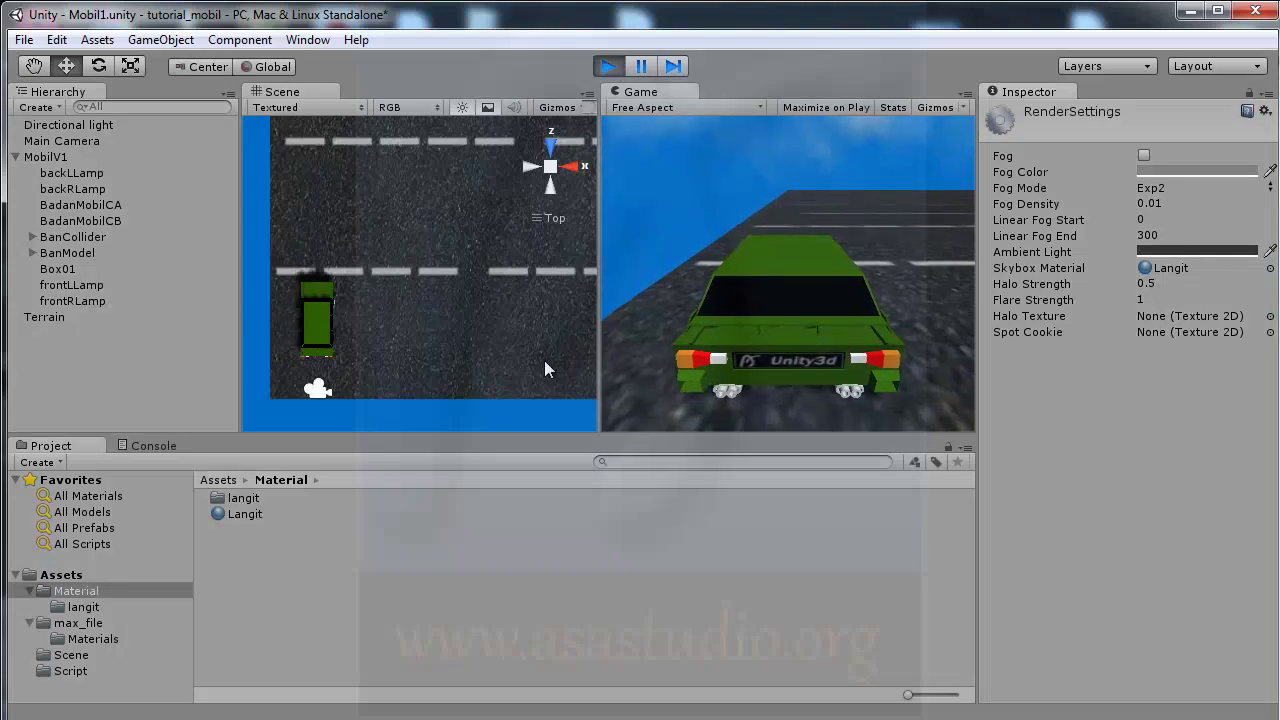
pyautogui.press('Up')
pyautogui.press('Right')
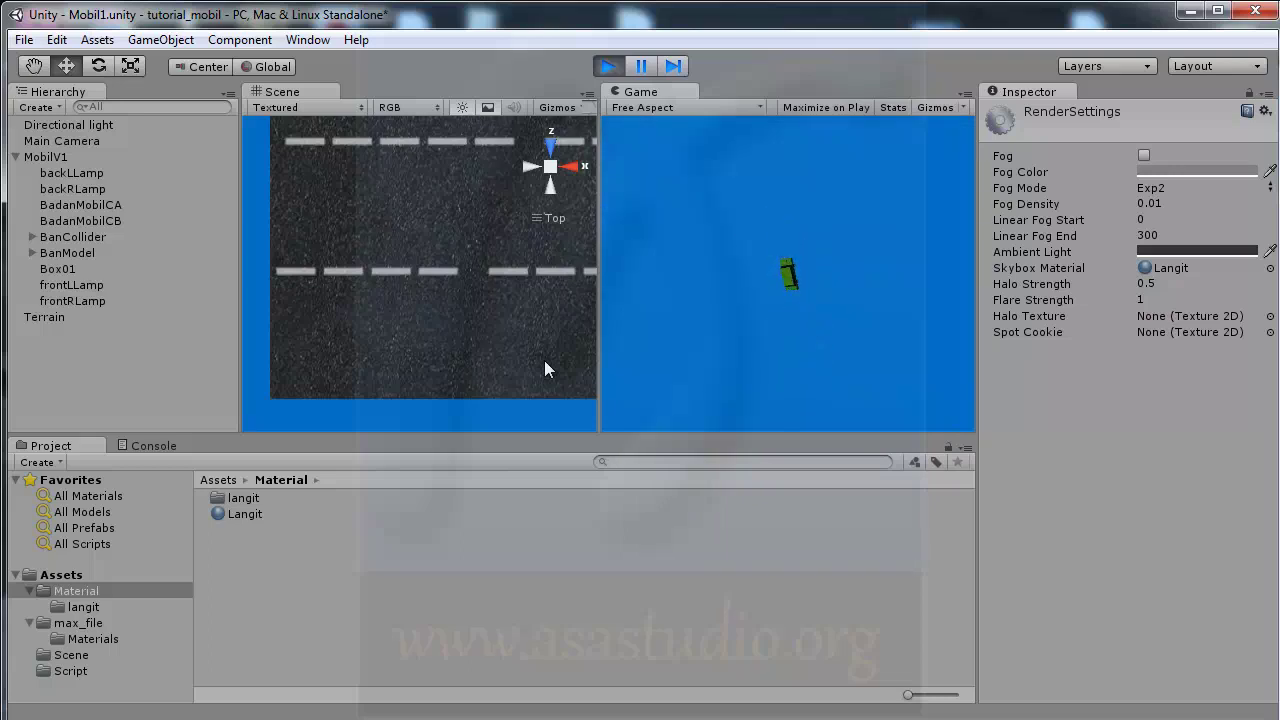
pyautogui.click(609, 66)
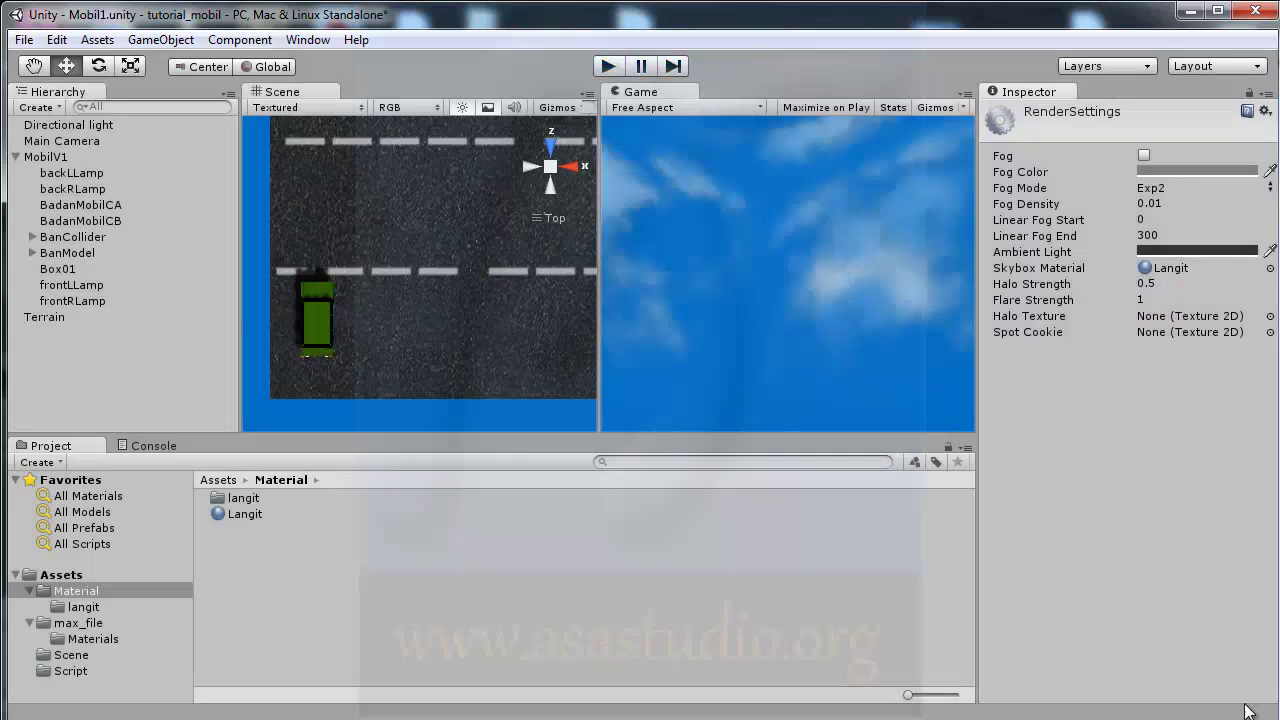